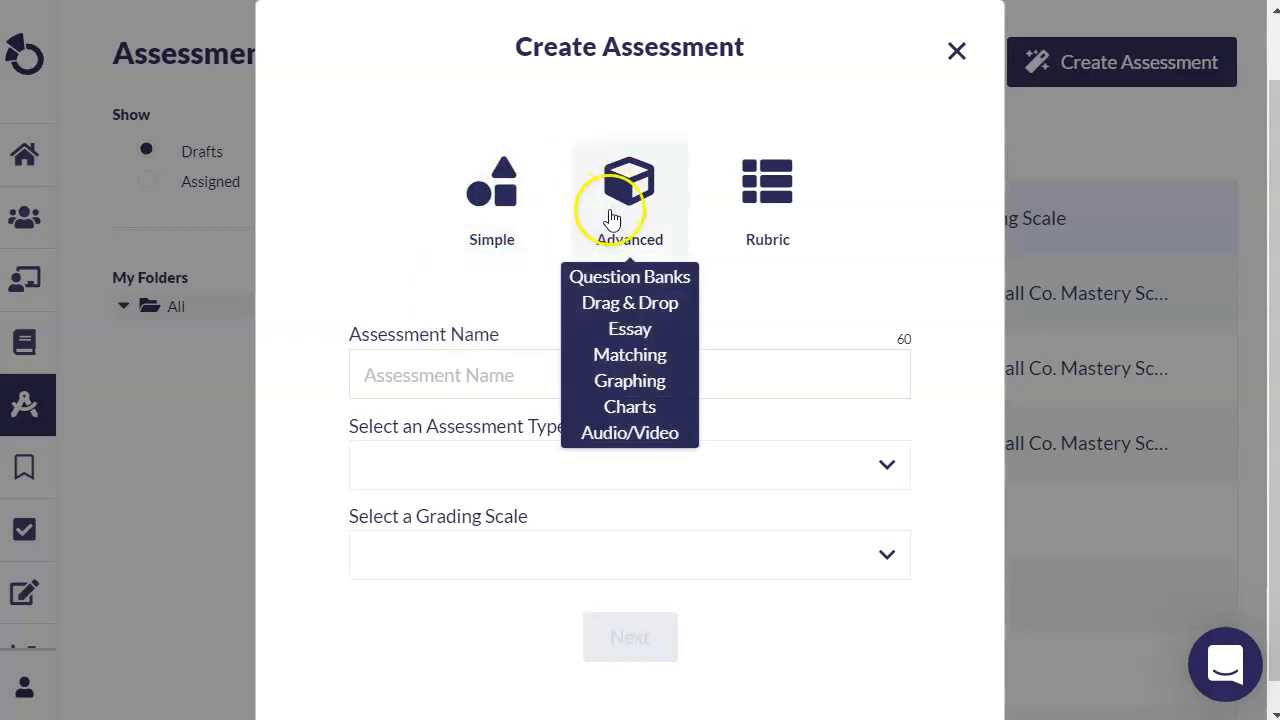
- Choose a rubric assessment, name it Research Paper and set its assessment type to Paper
{"action": "left_click", "coordinate": [783, 192]}
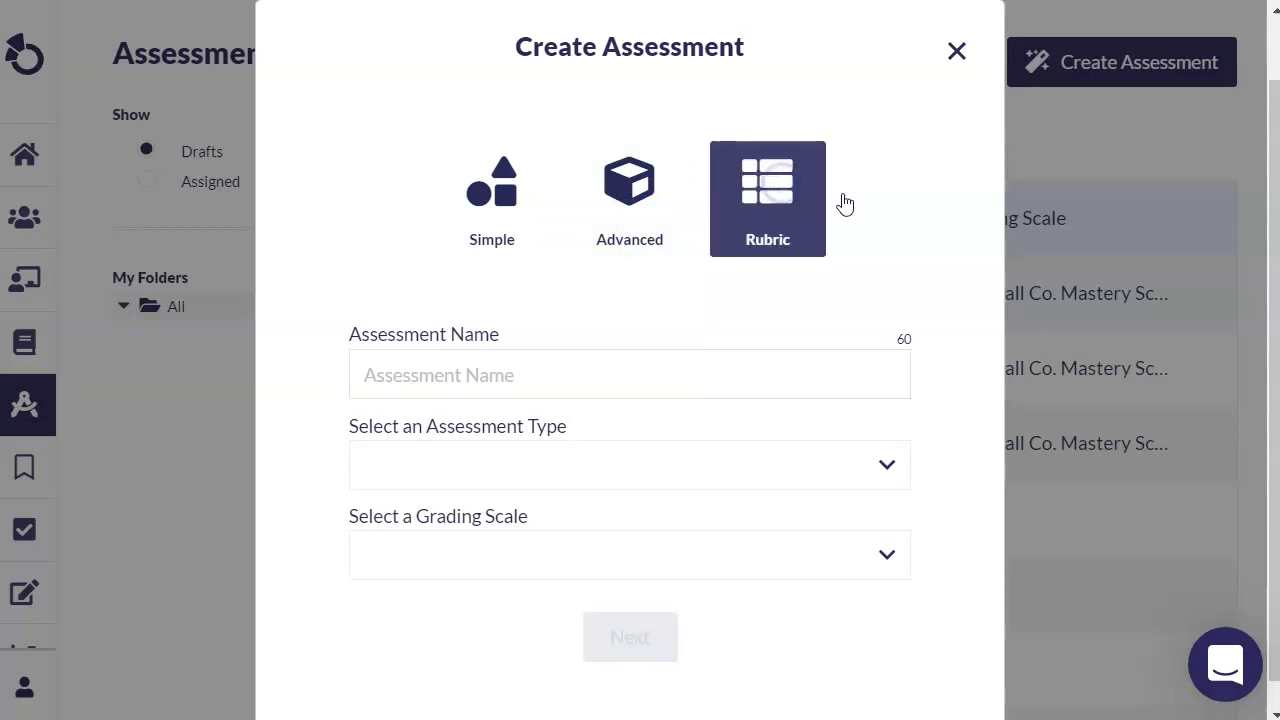
{"action": "left_click", "coordinate": [595, 377]}
{"action": "type", "text": "Resea"}
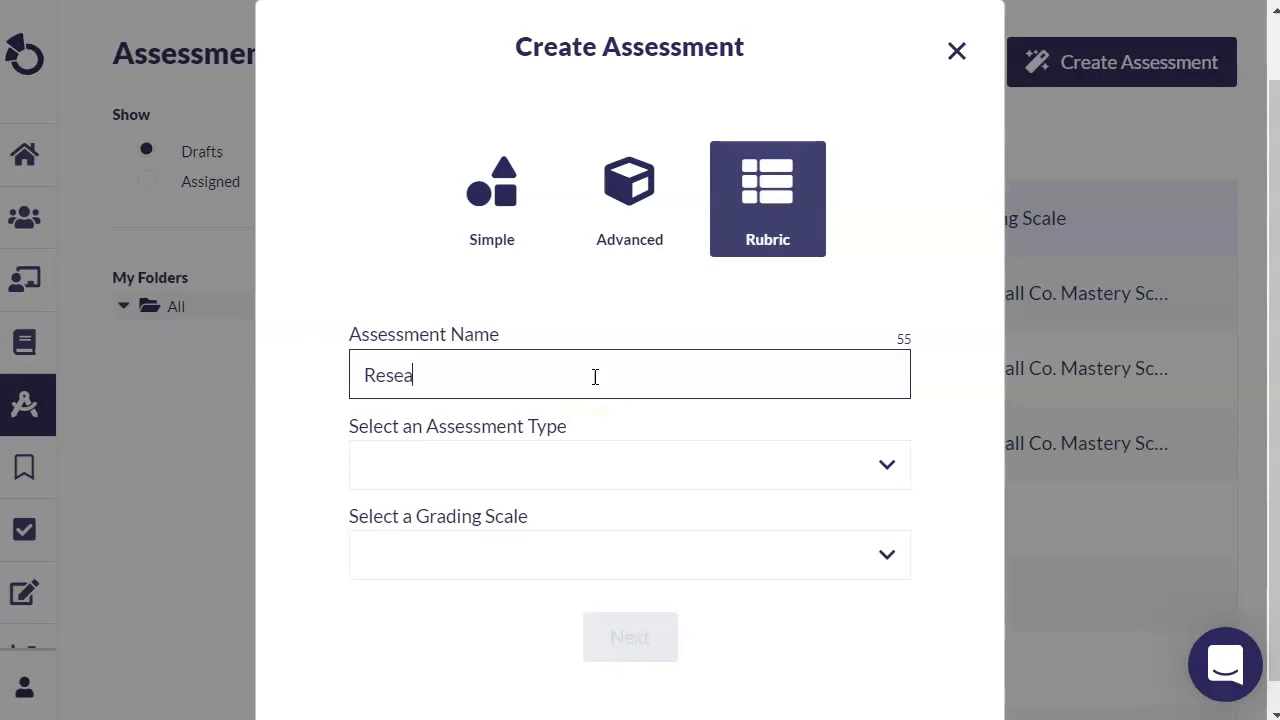
{"action": "type", "text": "rch Paper"}
{"action": "left_click", "coordinate": [414, 466]}
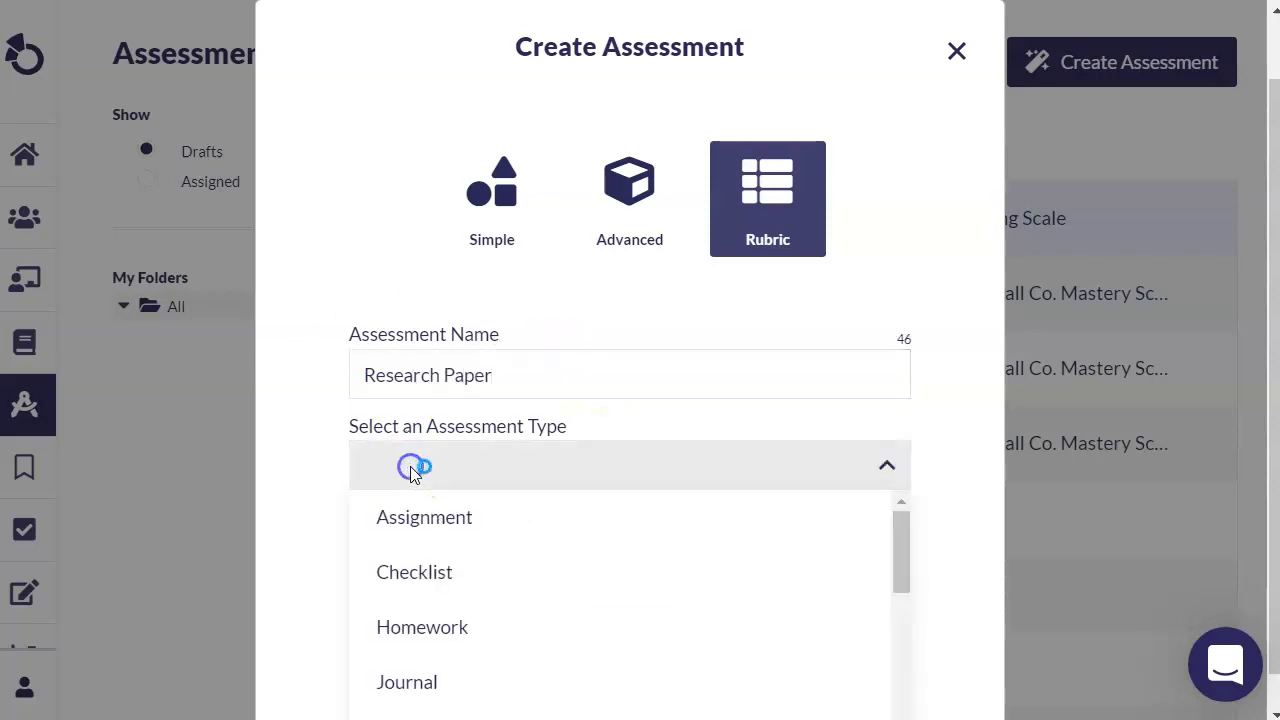
{"action": "scroll", "coordinate": [466, 651], "scroll_direction": "down", "scroll_amount": 3}
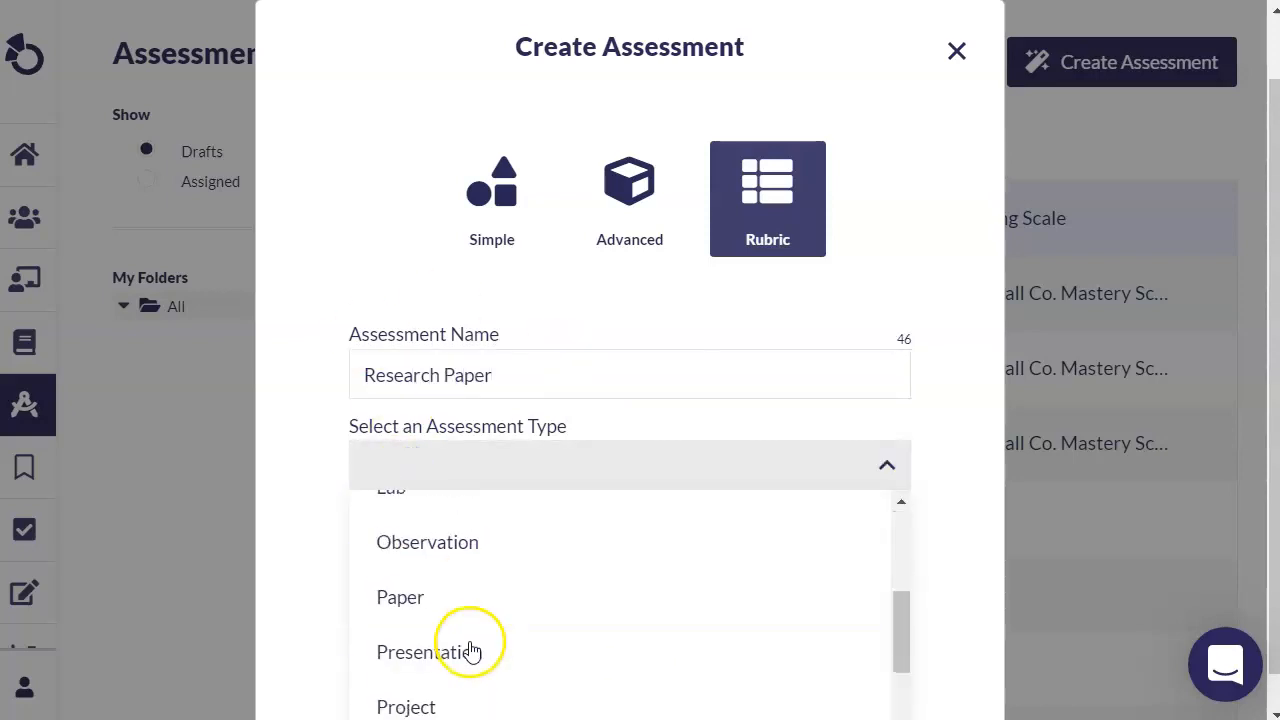
{"action": "left_click", "coordinate": [423, 609]}
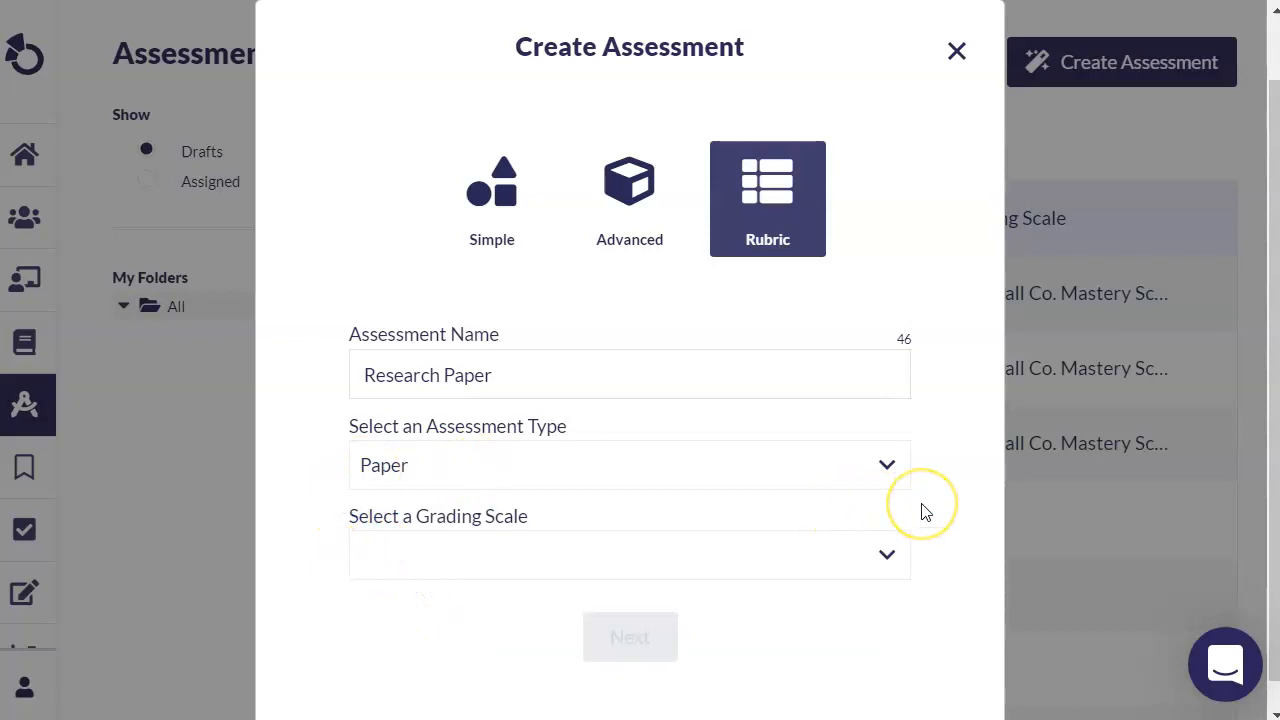
- Select Points as the grading scale and continue to the rubric editor
{"action": "left_click", "coordinate": [728, 567]}
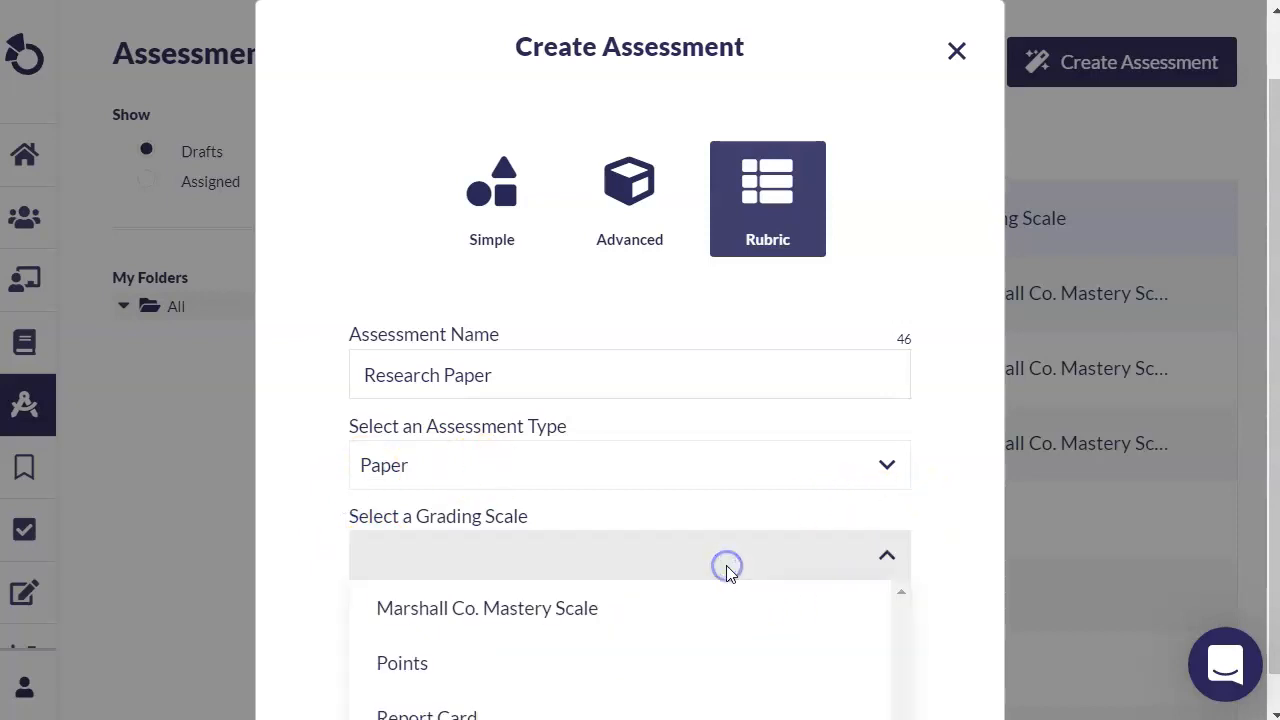
{"action": "left_click", "coordinate": [714, 655]}
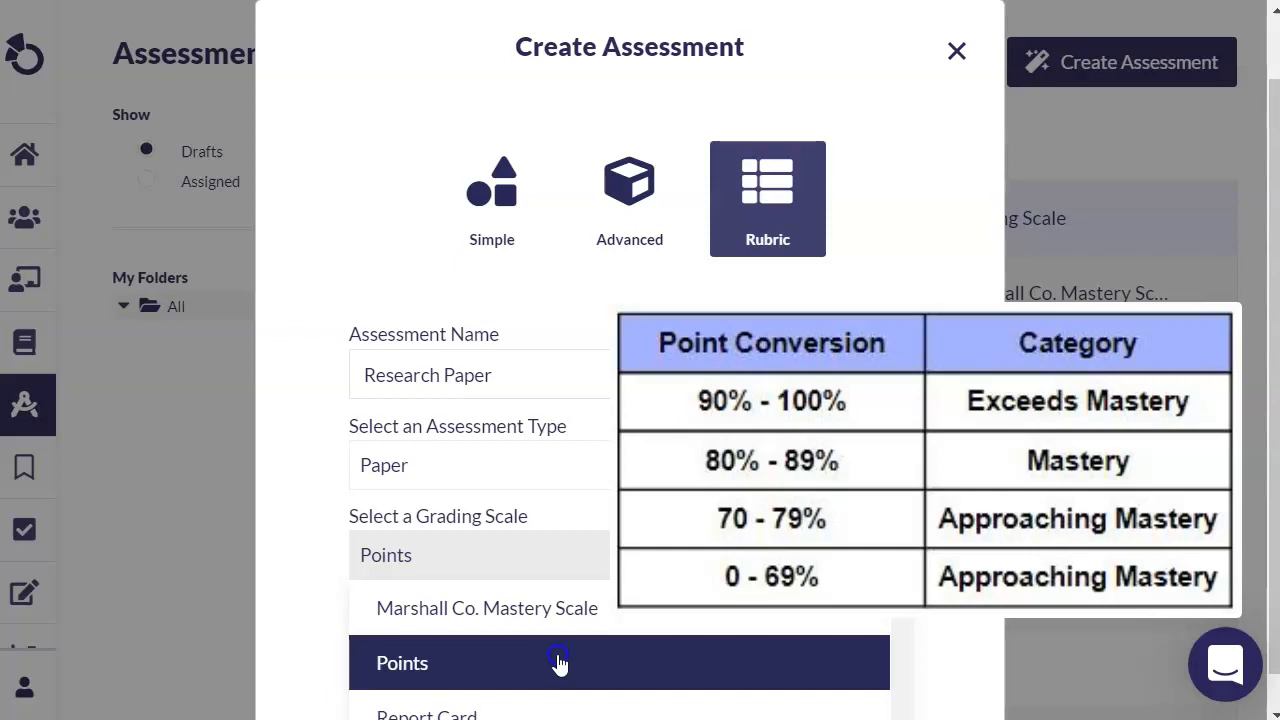
{"action": "left_click", "coordinate": [560, 663]}
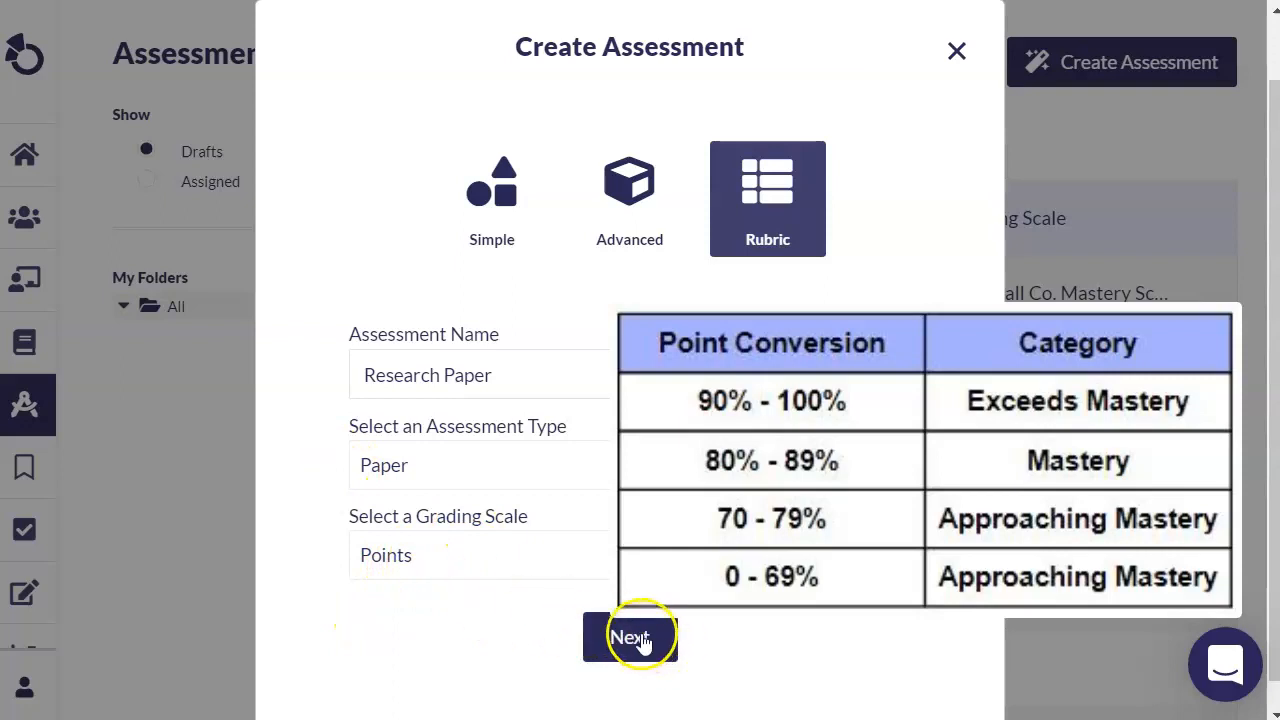
{"action": "left_click", "coordinate": [565, 555]}
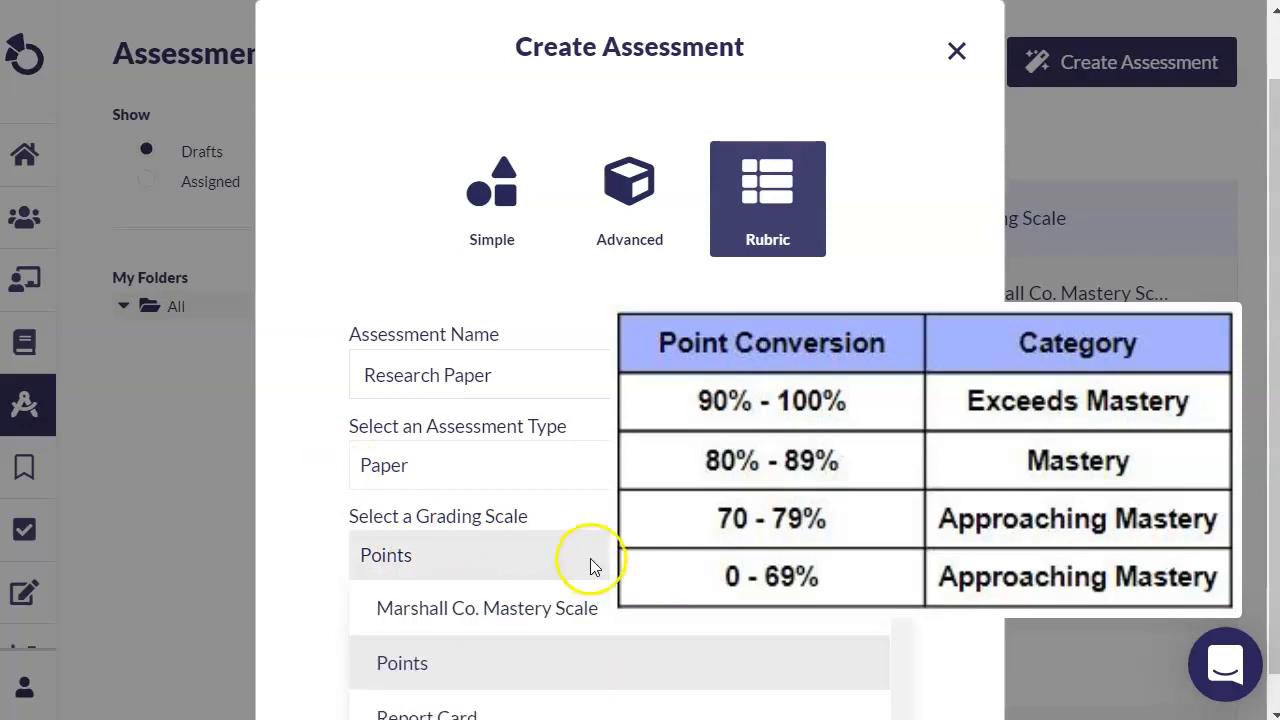
{"action": "left_click", "coordinate": [457, 660]}
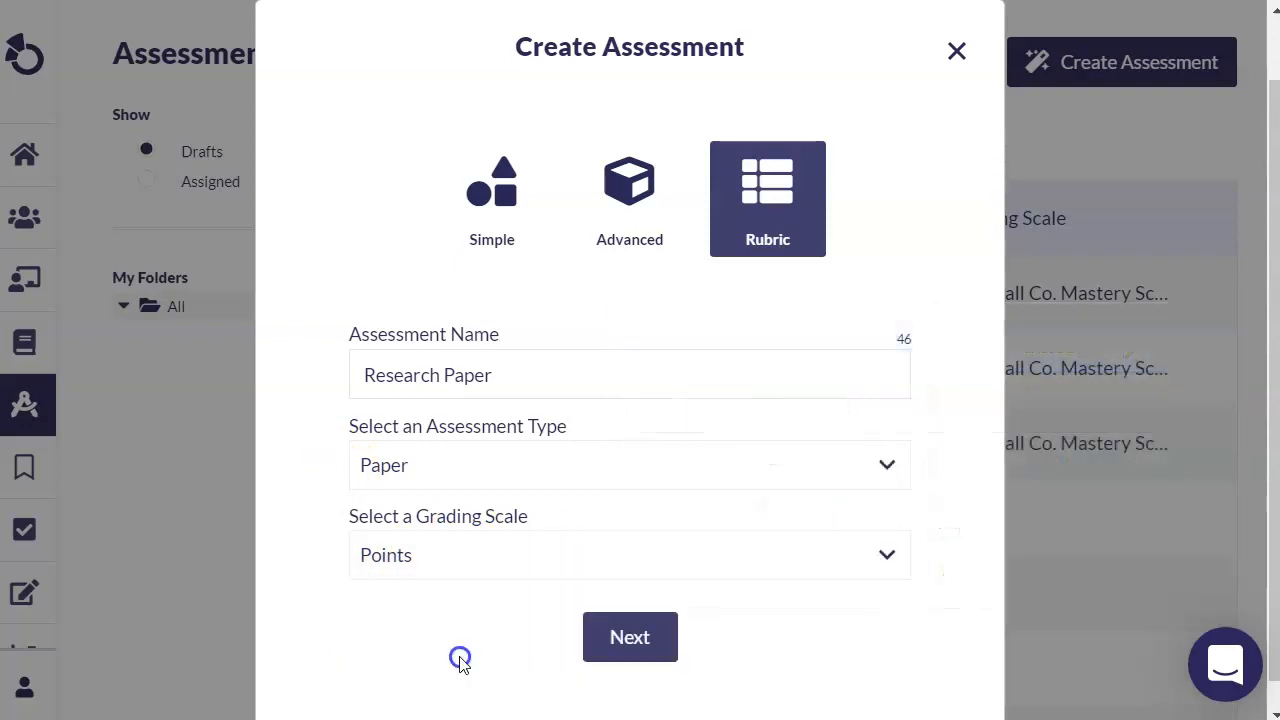
{"action": "left_click", "coordinate": [631, 642]}
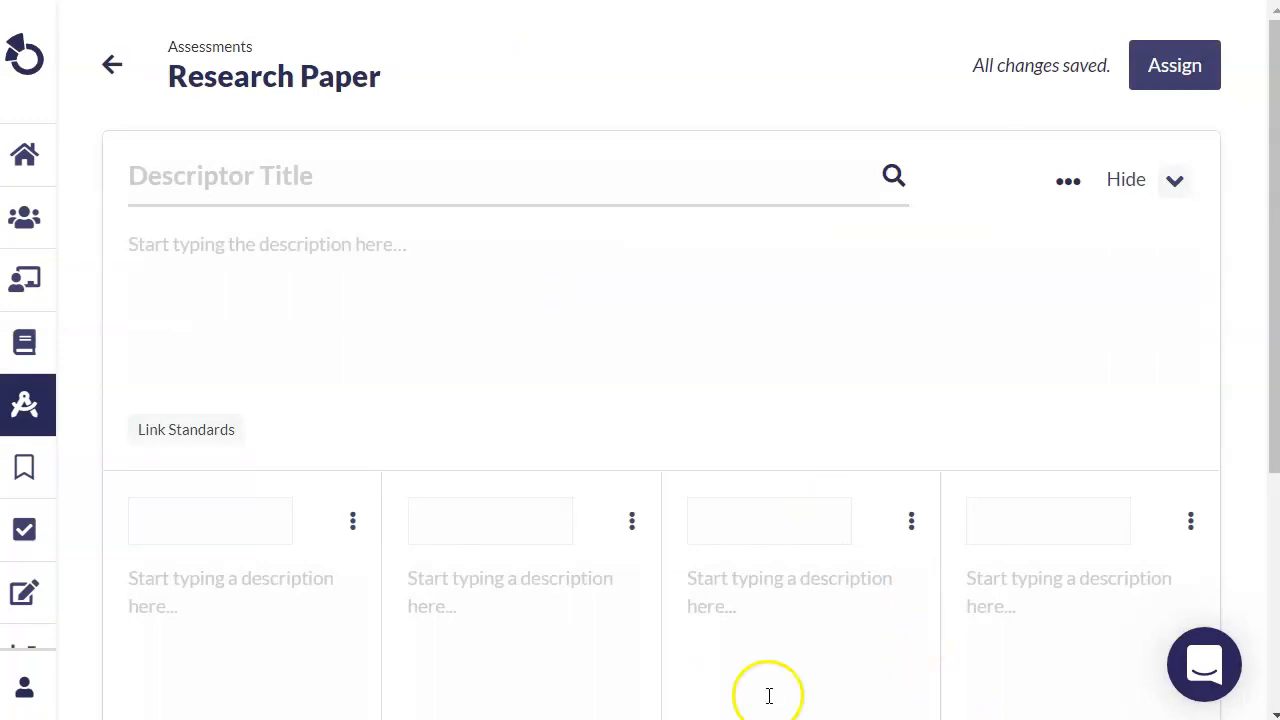
- Title the first descriptor Quality of Writing and enter the description "You wrote good"
{"action": "scroll", "coordinate": [769, 695], "scroll_direction": "down", "scroll_amount": 2}
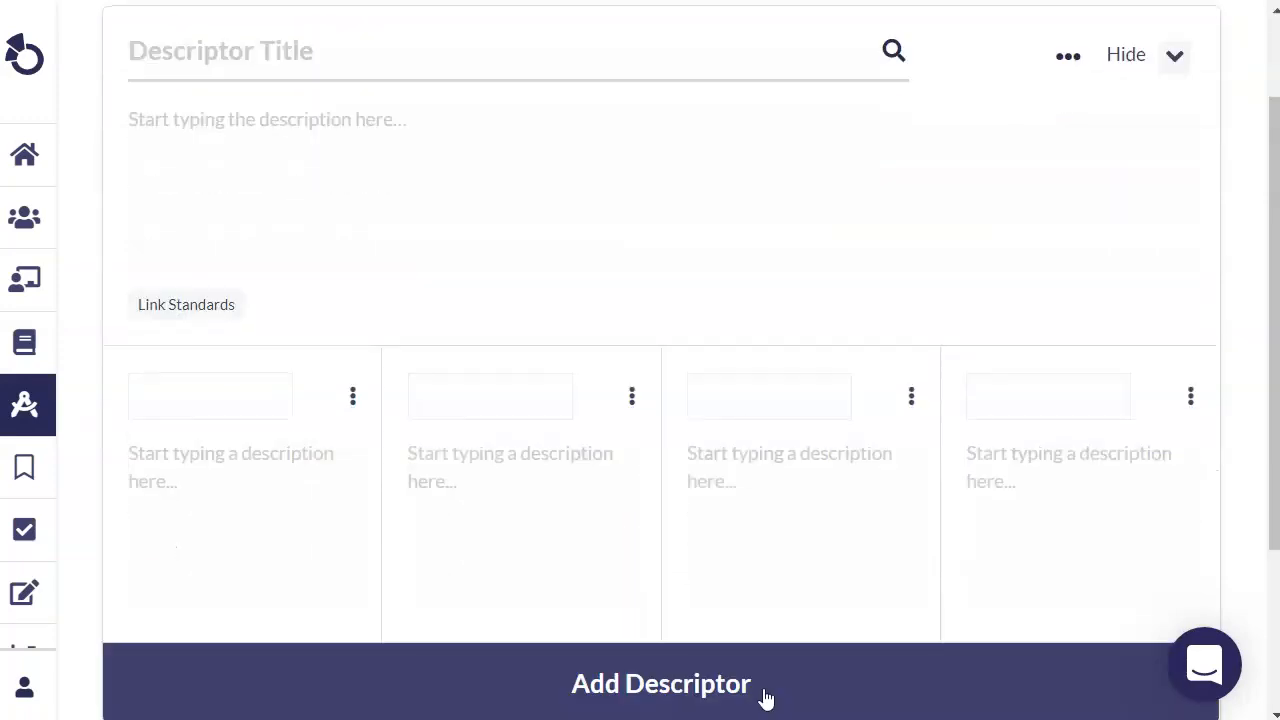
{"action": "scroll", "coordinate": [766, 697], "scroll_direction": "up", "scroll_amount": 2}
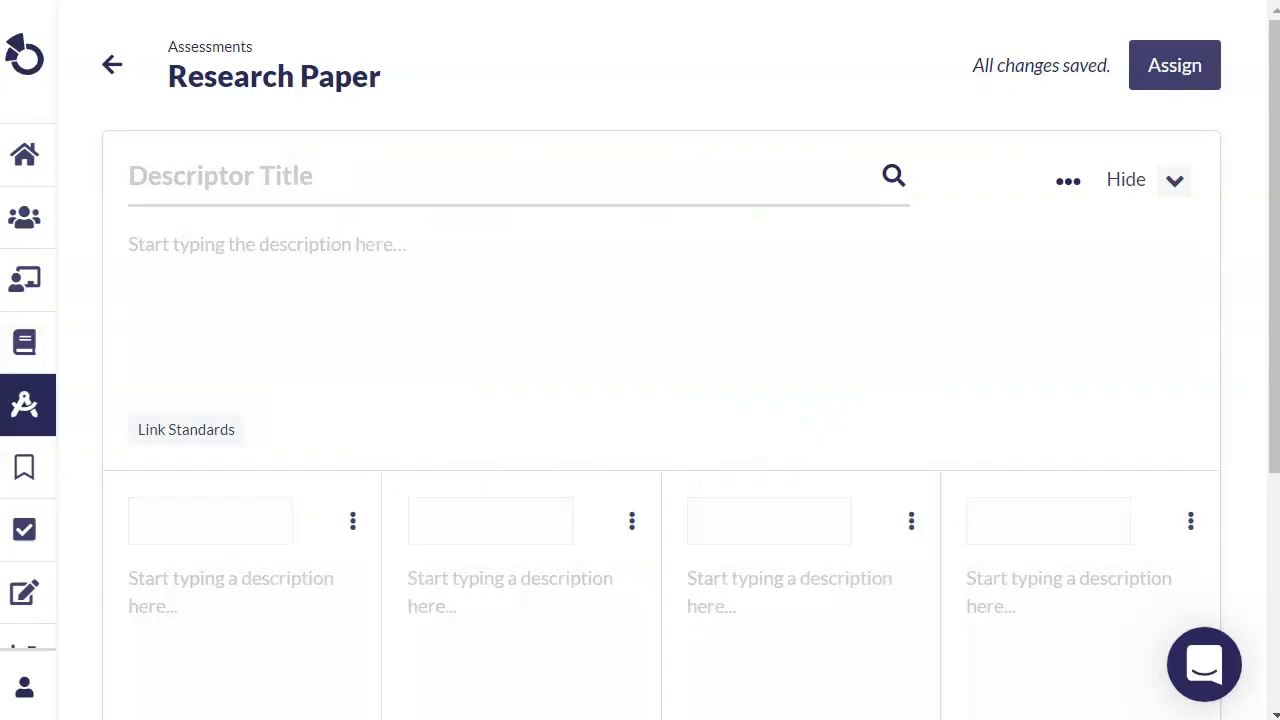
{"action": "left_click", "coordinate": [391, 195]}
{"action": "type", "text": "Q"}
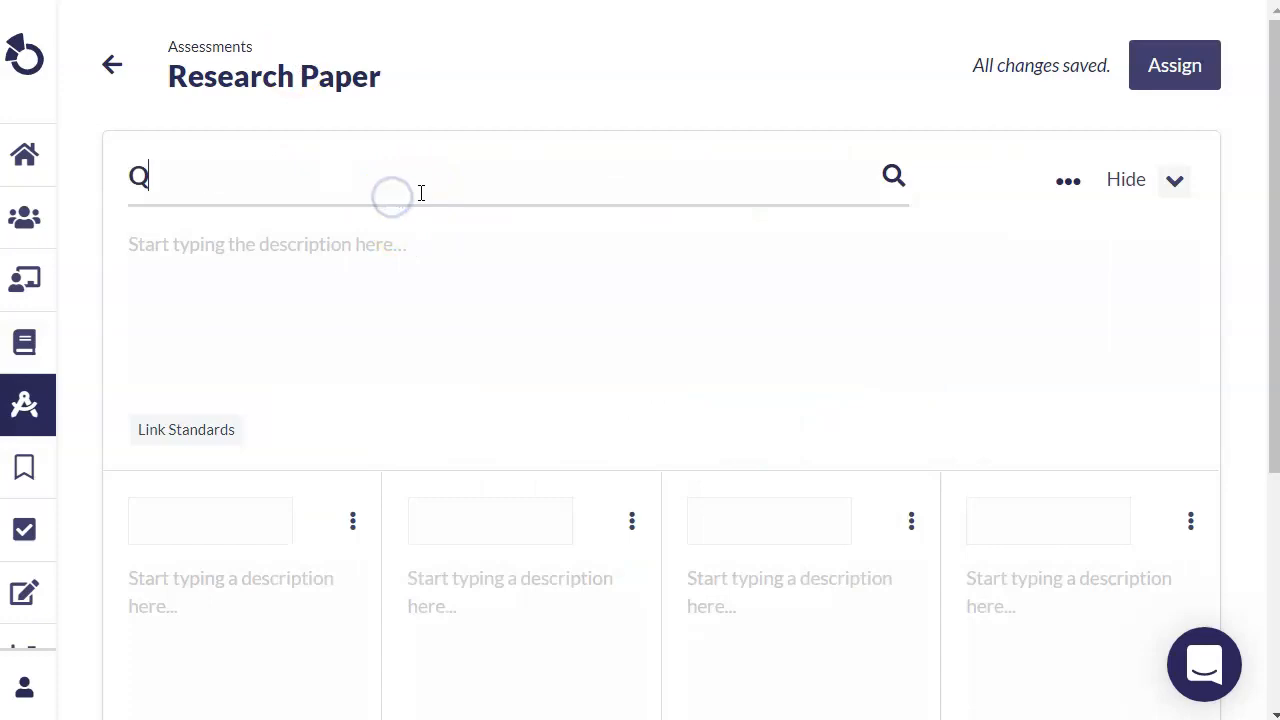
{"action": "type", "text": "uality of"}
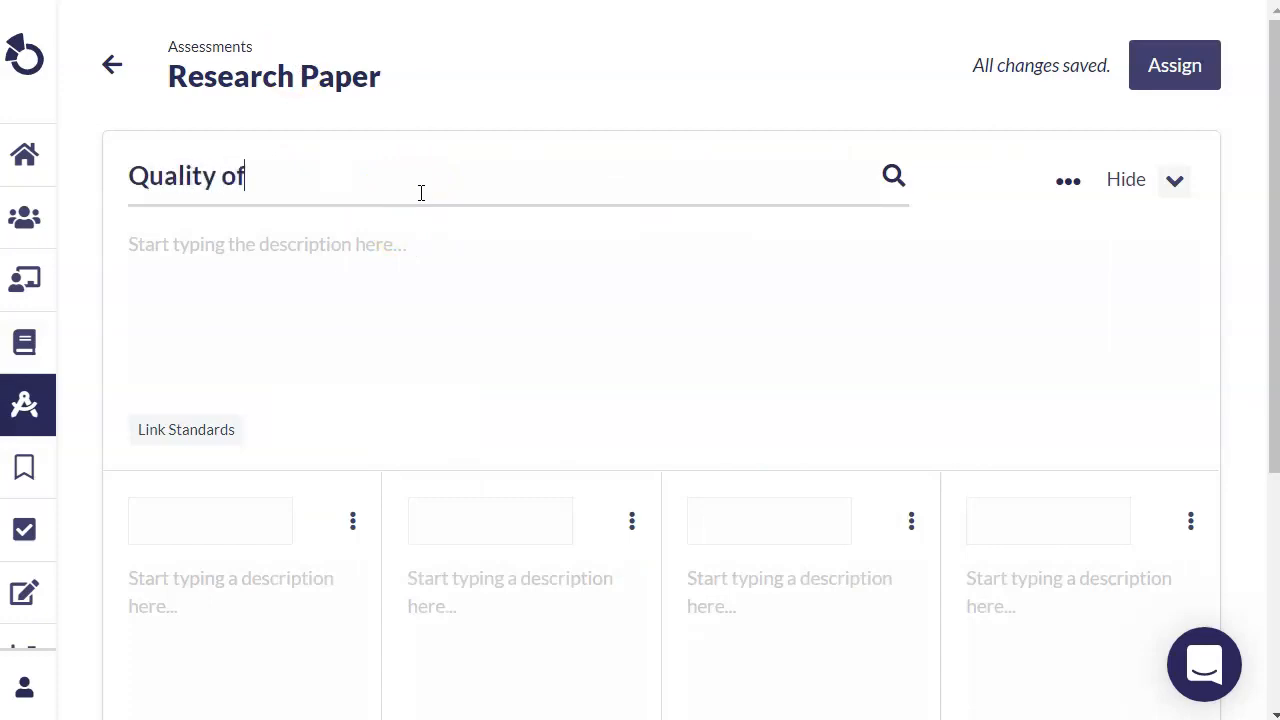
{"action": "type", "text": " Writing"}
{"action": "left_click", "coordinate": [251, 289]}
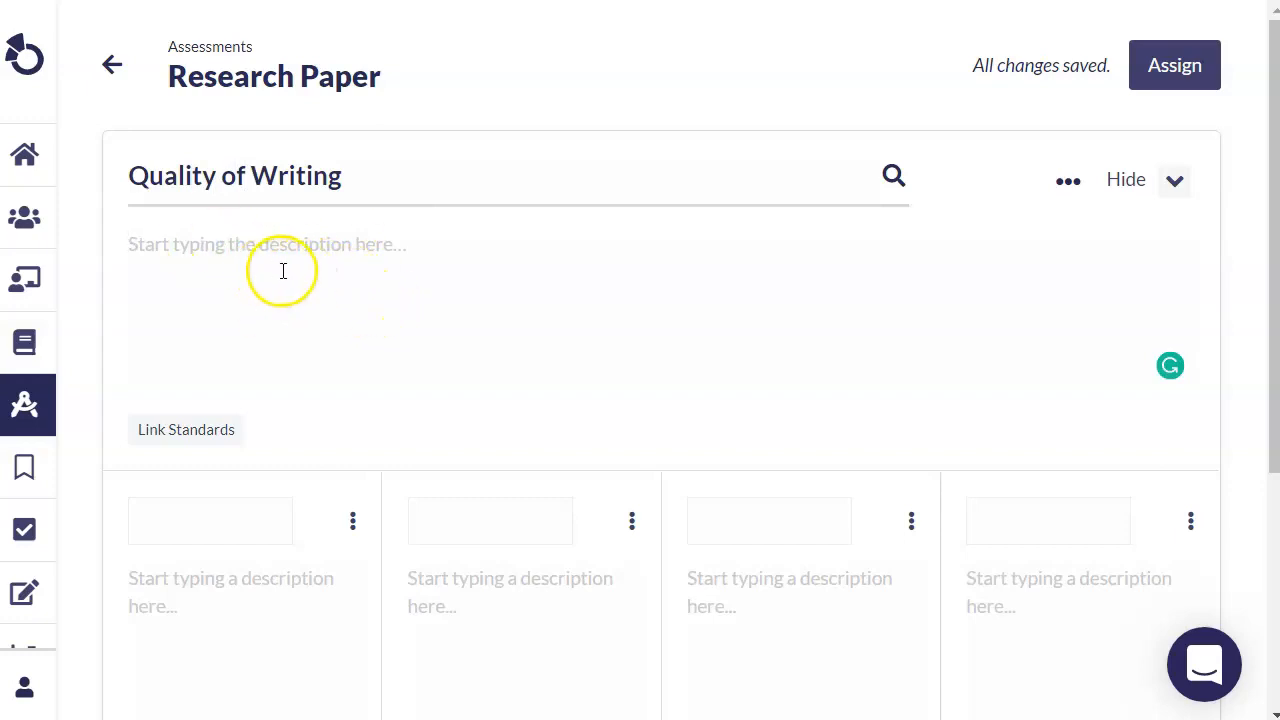
{"action": "type", "text": "You wrote good"}
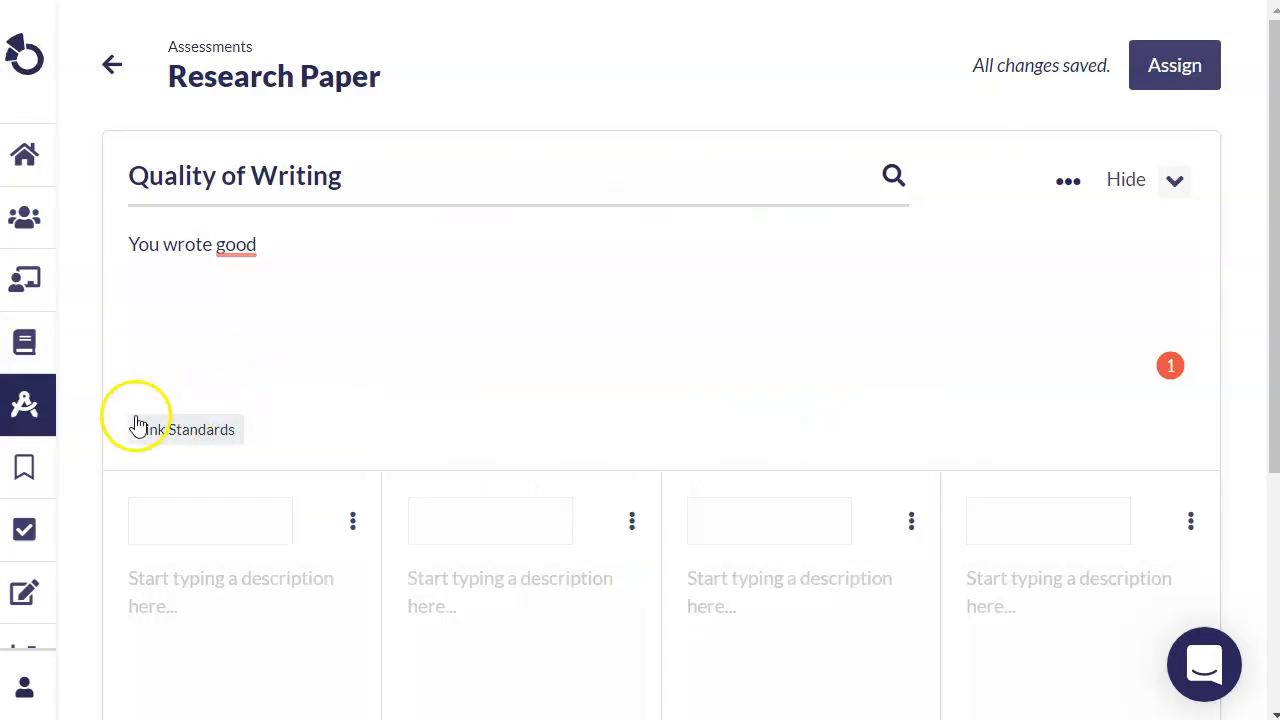
{"action": "scroll", "coordinate": [400, 380], "scroll_direction": "down", "scroll_amount": 3}
{"action": "left_click", "coordinate": [229, 268]}
{"action": "left_click", "coordinate": [460, 277]}
{"action": "left_click", "coordinate": [749, 277]}
{"action": "left_click", "coordinate": [993, 281]}
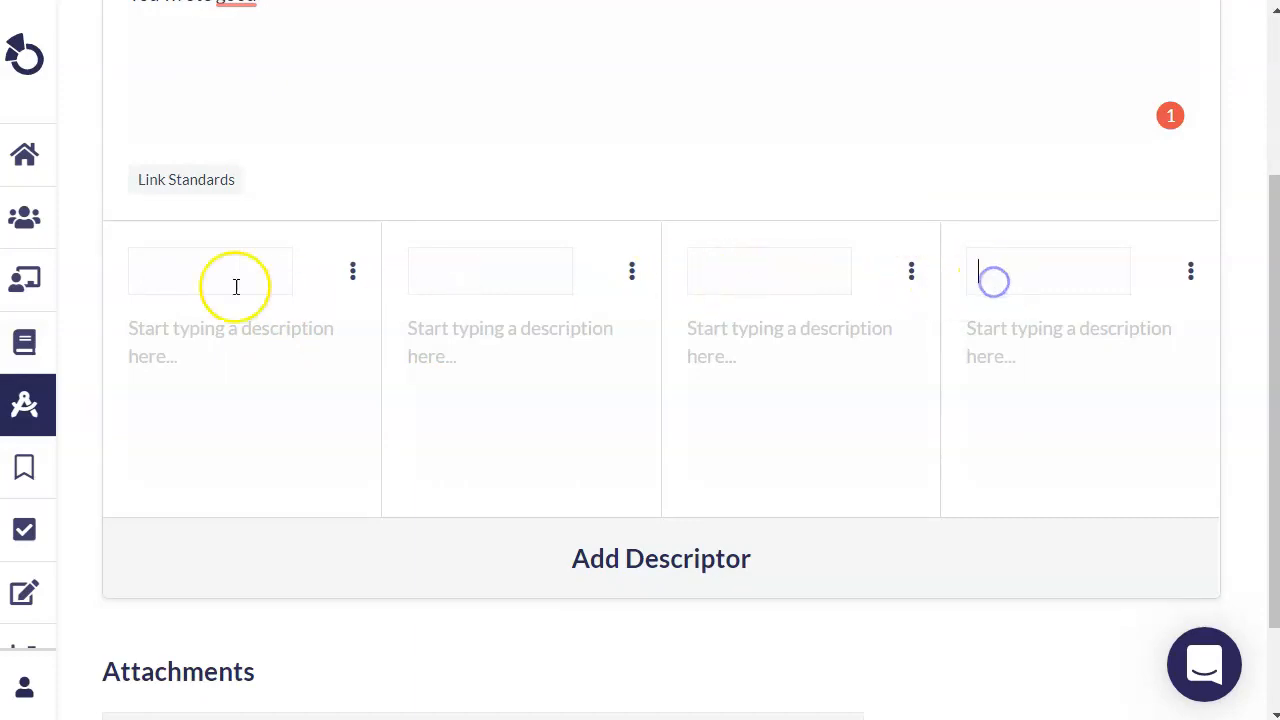
{"action": "left_click", "coordinate": [207, 282]}
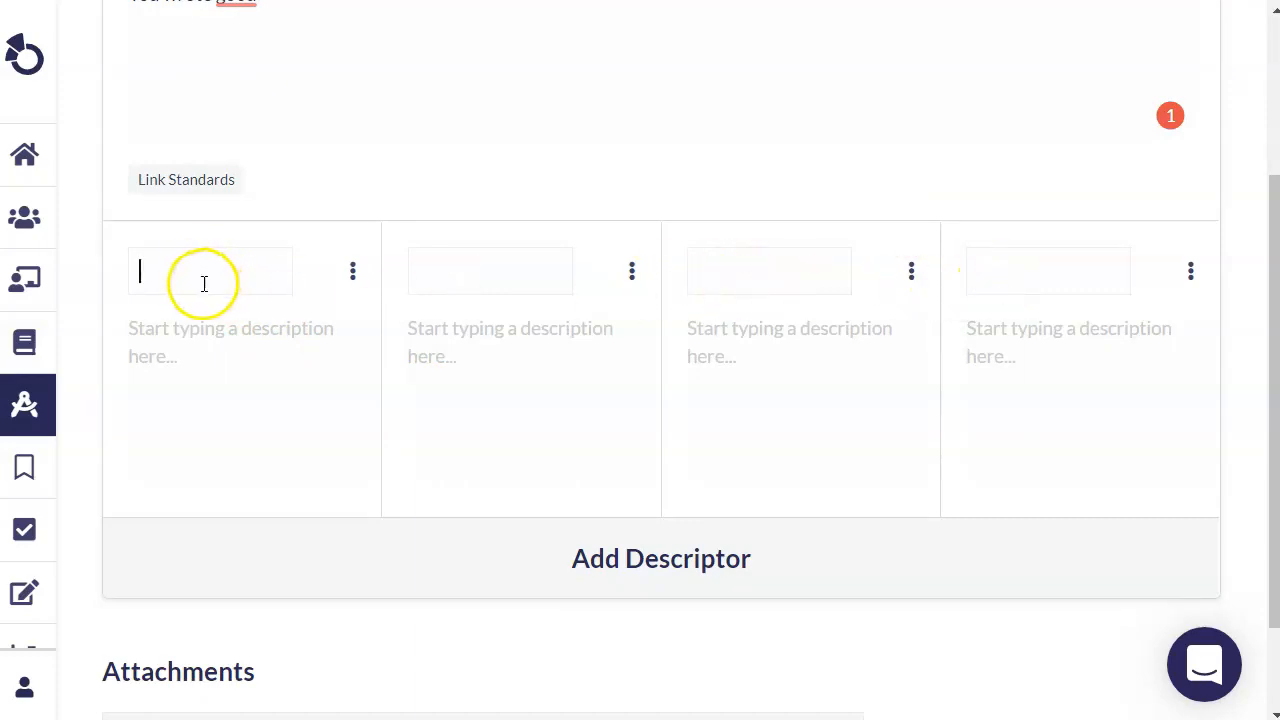
{"action": "left_click", "coordinate": [452, 271]}
{"action": "left_click", "coordinate": [729, 272]}
{"action": "left_click", "coordinate": [1020, 268]}
{"action": "left_click", "coordinate": [217, 279]}
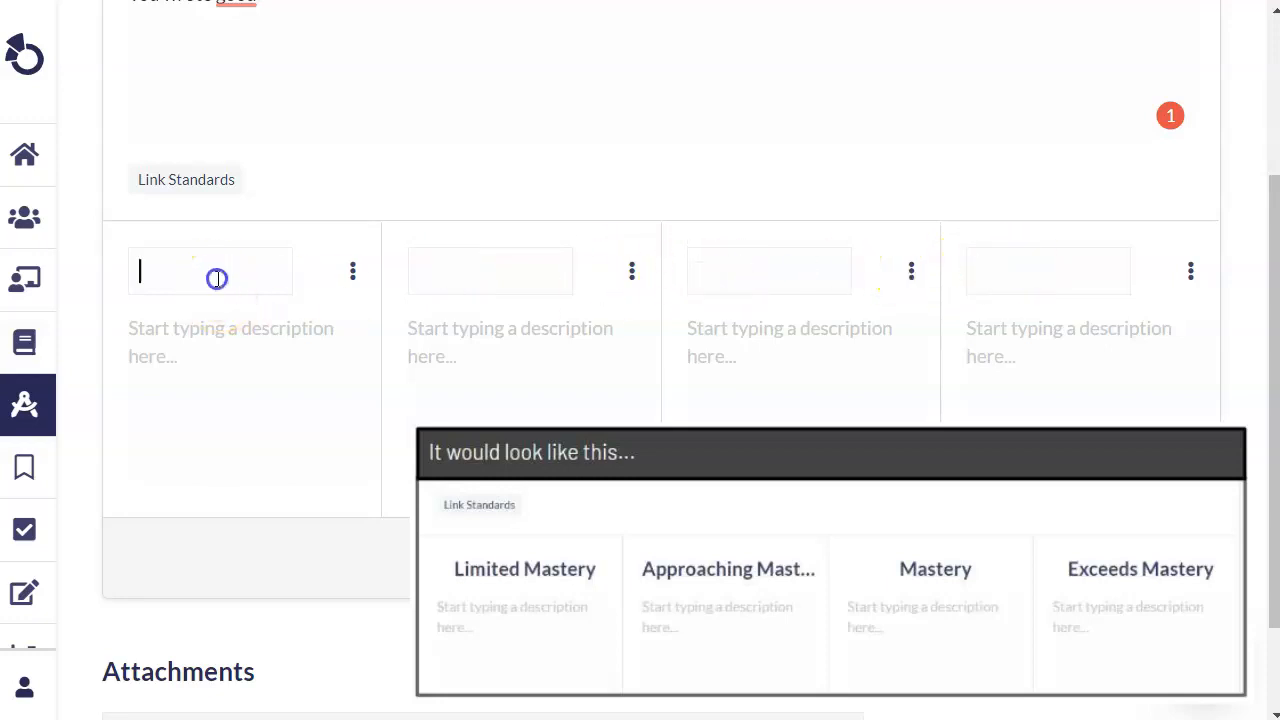
{"action": "left_click", "coordinate": [451, 282]}
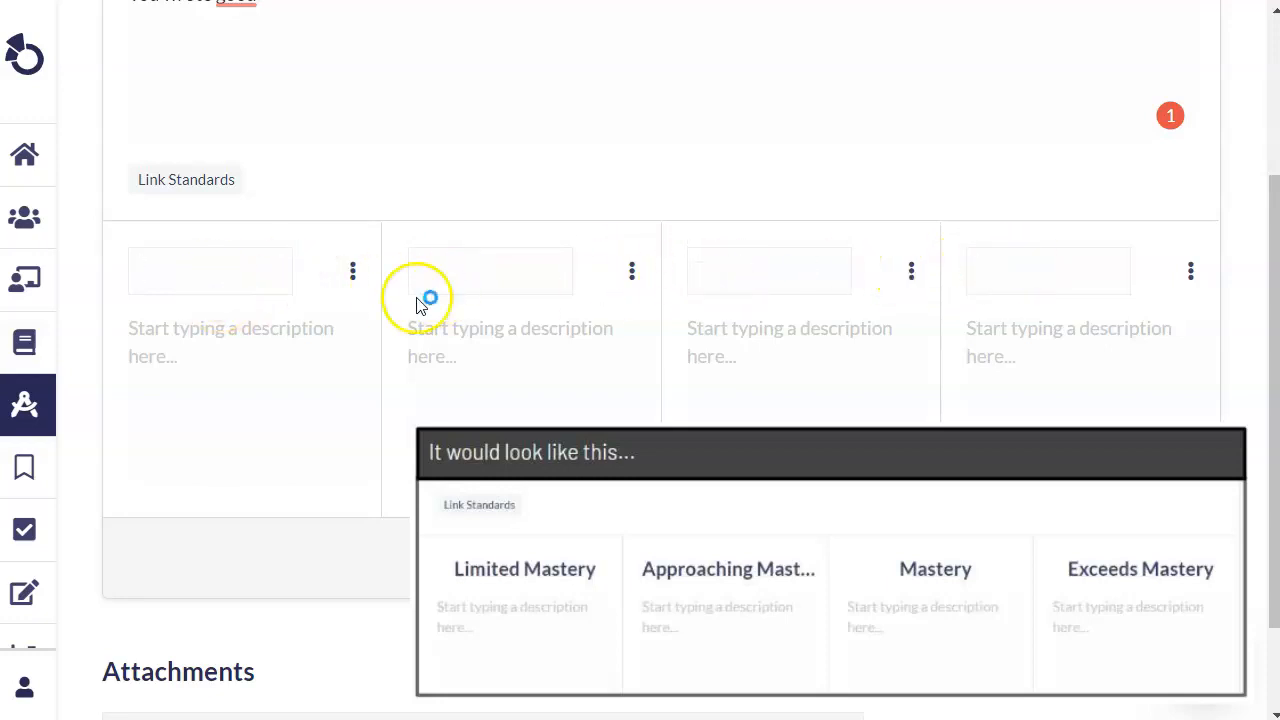
- Score the four levels of the Quality of Writing descriptor 4, 3, 2 and 1
{"action": "left_click", "coordinate": [194, 269]}
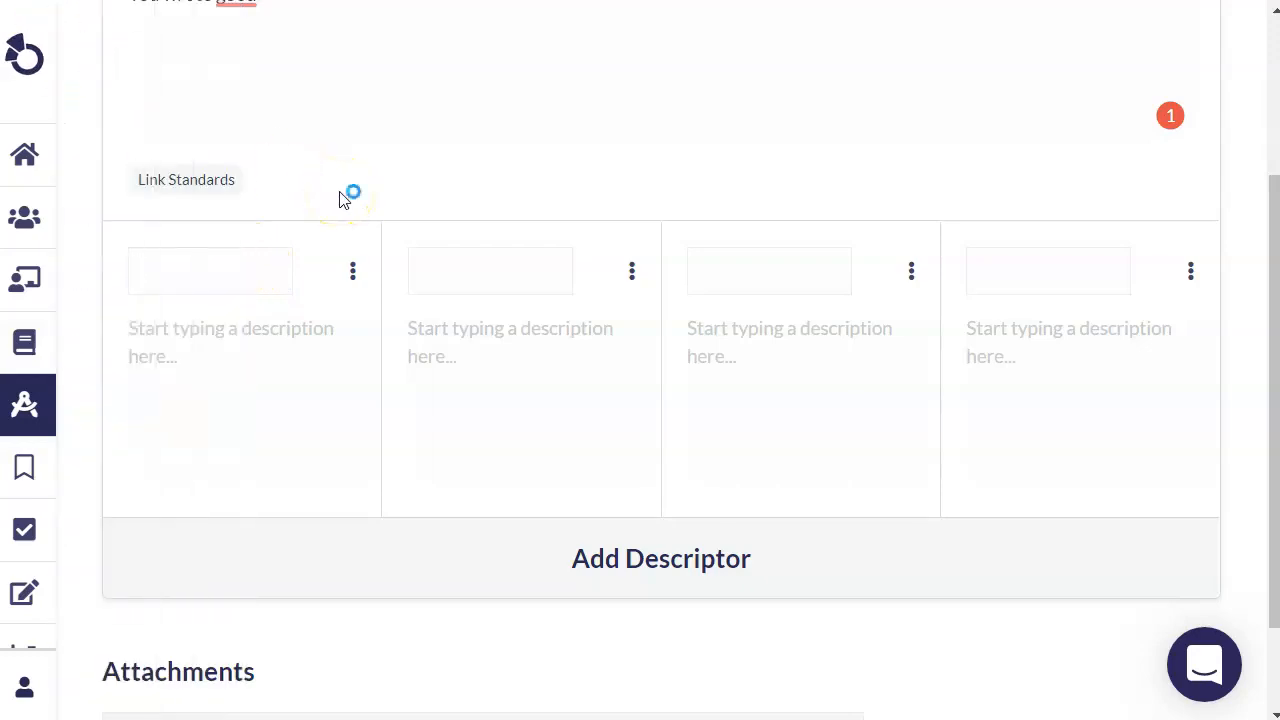
{"action": "type", "text": "4"}
{"action": "left_click", "coordinate": [434, 270]}
{"action": "type", "text": "3"}
{"action": "left_click", "coordinate": [731, 263]}
{"action": "type", "text": "2"}
{"action": "left_click", "coordinate": [1000, 268]}
{"action": "type", "text": "1"}
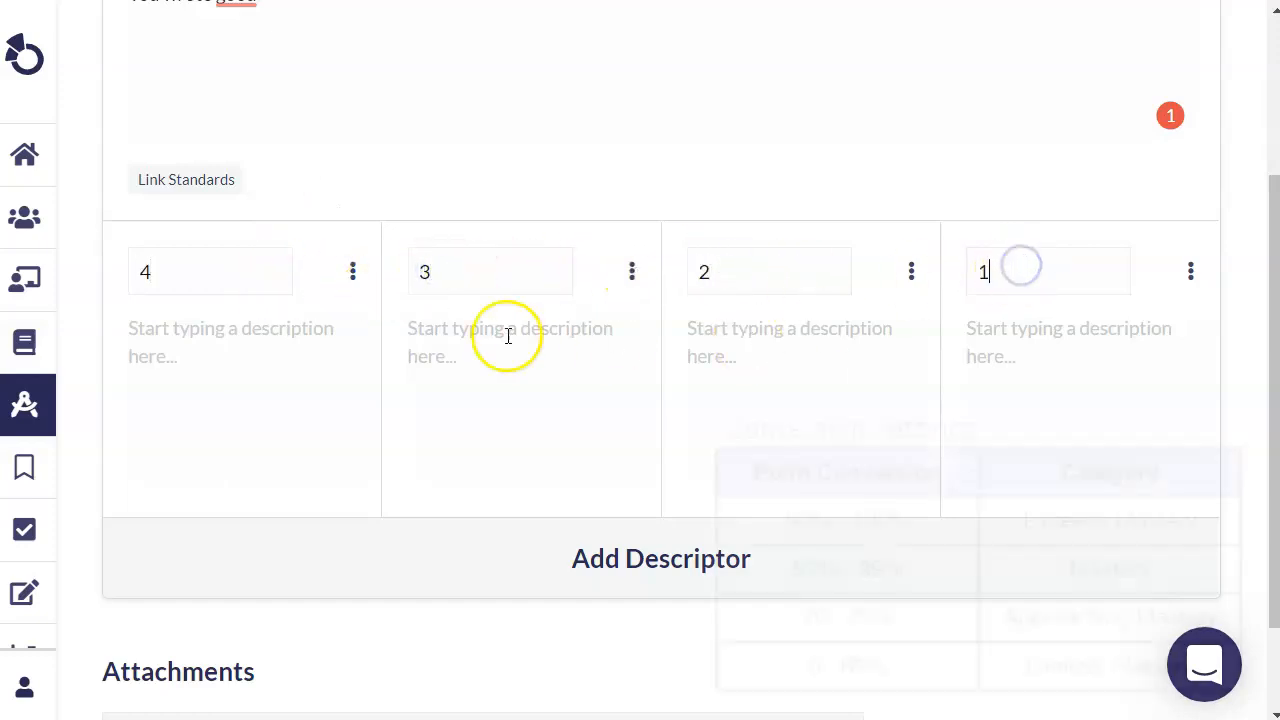
{"action": "double_click", "coordinate": [424, 272]}
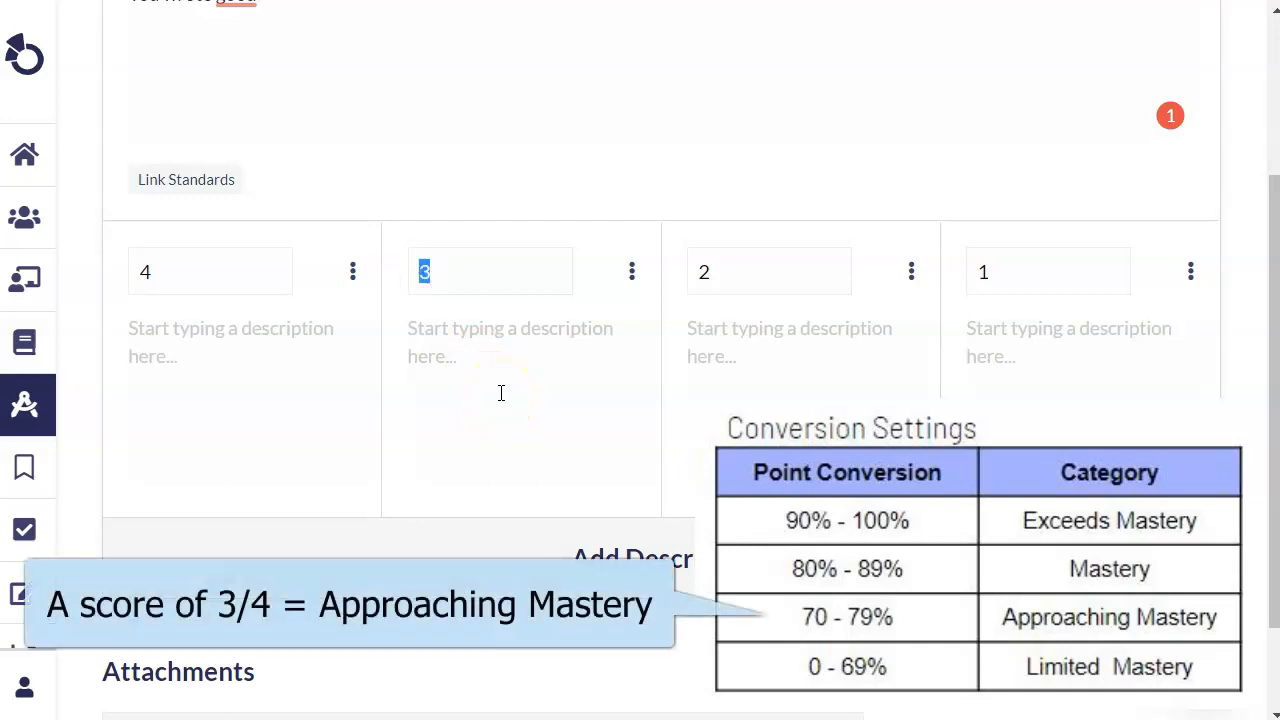
{"action": "left_click", "coordinate": [136, 276]}
{"action": "double_click", "coordinate": [424, 272]}
{"action": "left_click_drag", "start_coordinate": [725, 270], "coordinate": [670, 276]}
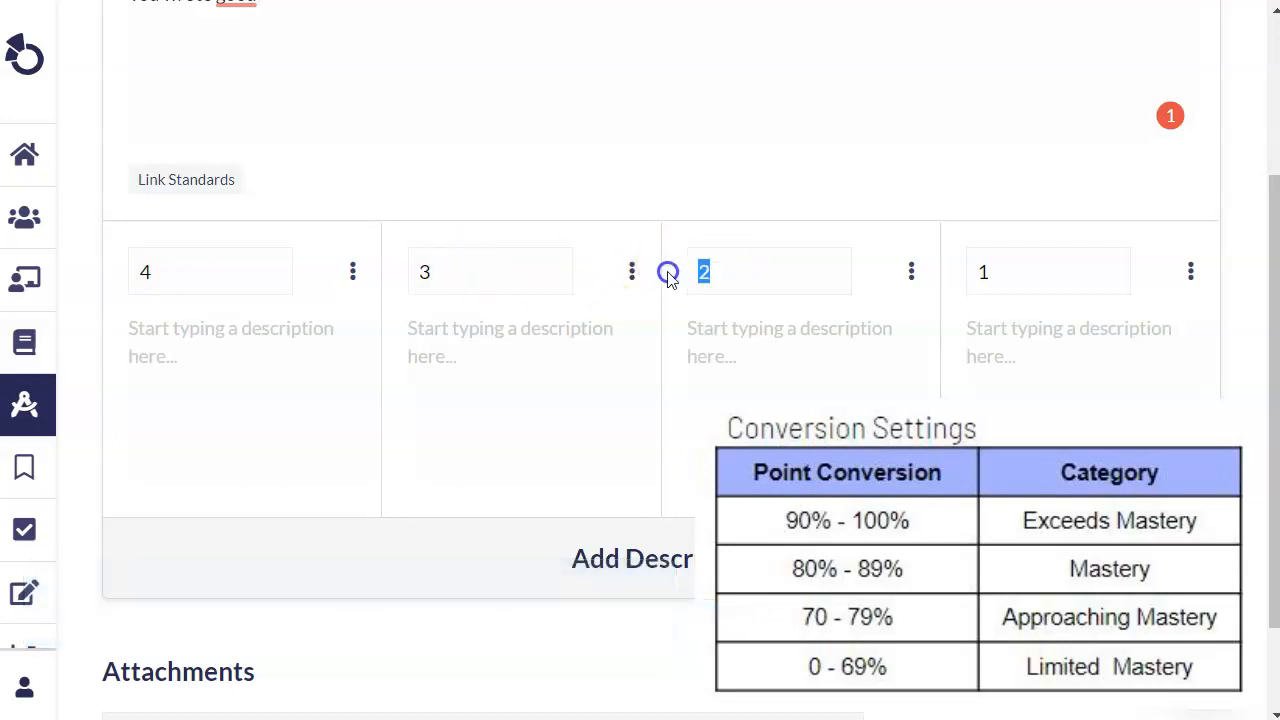
{"action": "left_click_drag", "start_coordinate": [1034, 265], "coordinate": [931, 277]}
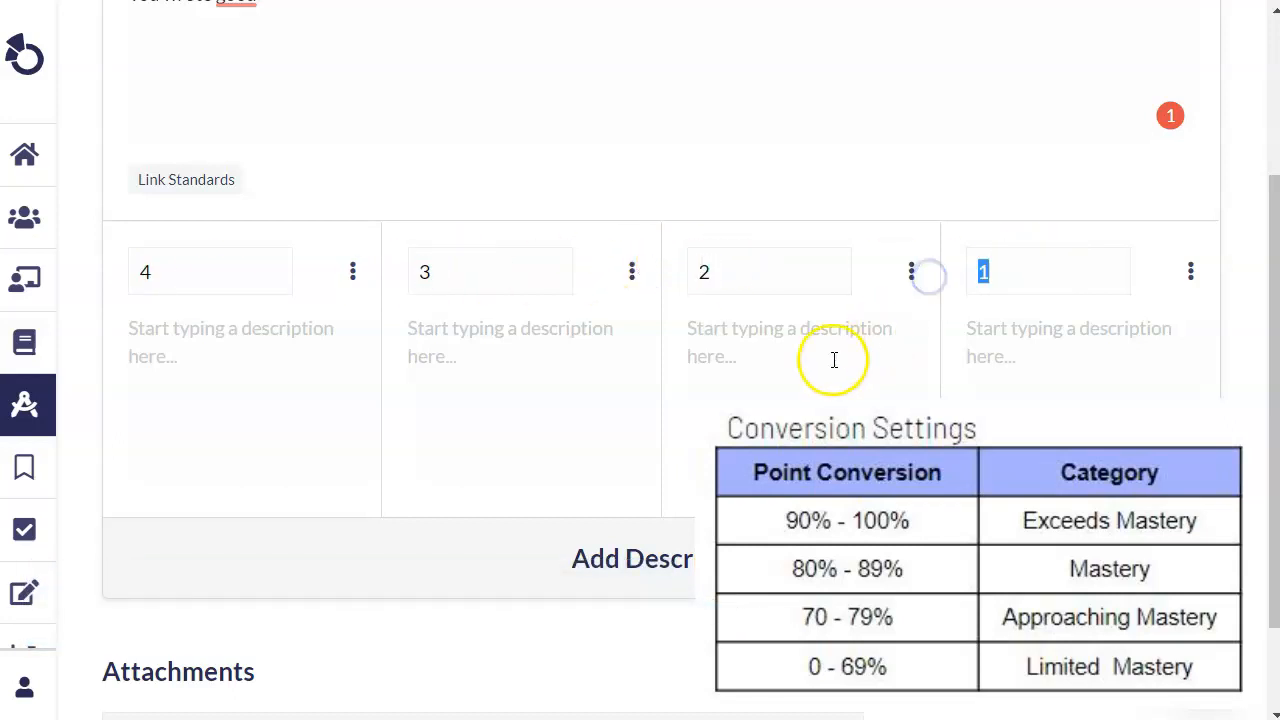
- Replace the four level scores of the Quality of Writing descriptor with 100, 85, 75 and 50
{"action": "left_click_drag", "start_coordinate": [205, 277], "coordinate": [103, 274]}
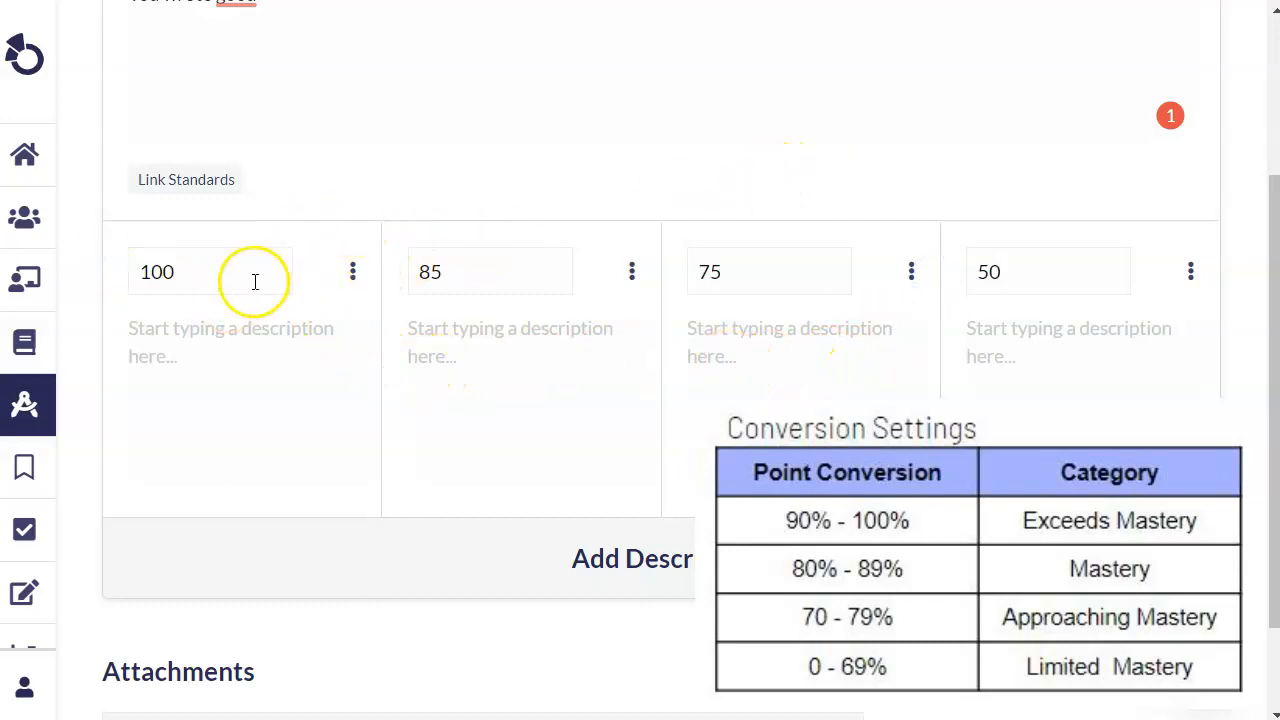
{"action": "left_click_drag", "start_coordinate": [451, 274], "coordinate": [420, 268]}
{"action": "left_click_drag", "start_coordinate": [193, 275], "coordinate": [82, 261]}
{"action": "left_click_drag", "start_coordinate": [488, 278], "coordinate": [405, 272]}
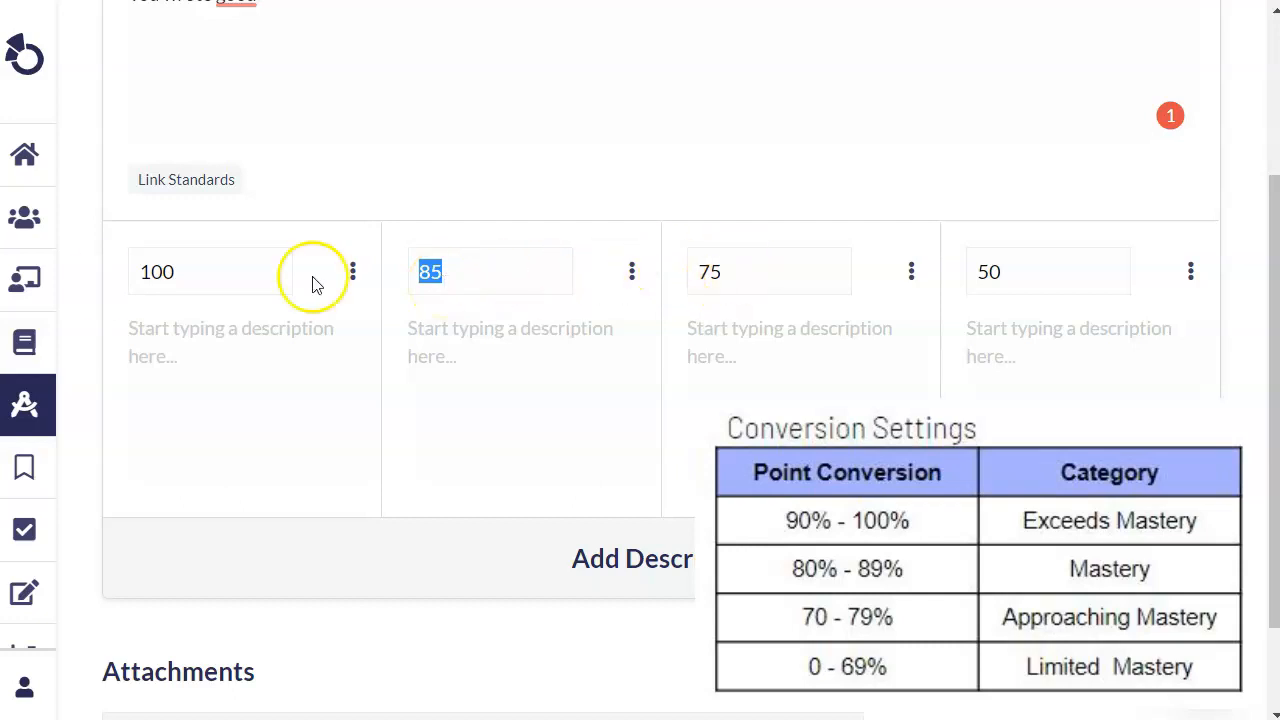
- Insert decimal points in the level scores to make them 10.0, 8.5, 7.5 and 5.0
{"action": "left_click", "coordinate": [182, 272]}
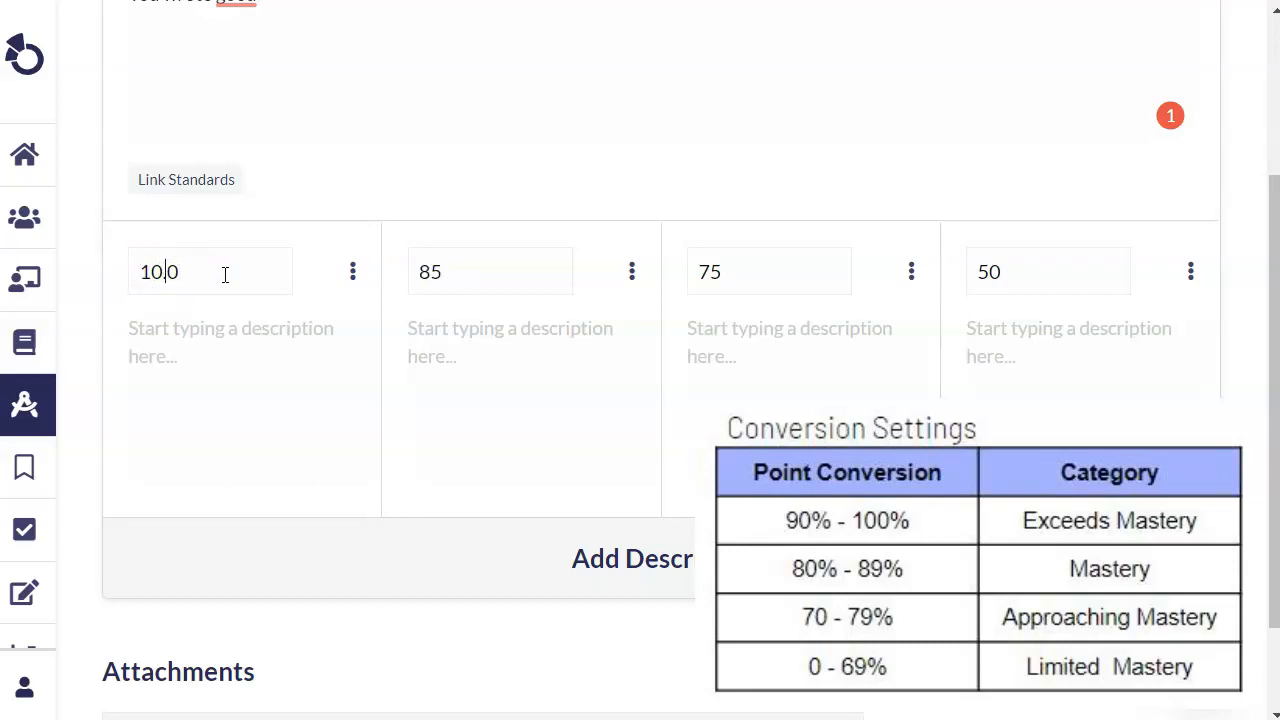
{"action": "left_click", "coordinate": [427, 273]}
{"action": "type", "text": "."}
{"action": "left_click", "coordinate": [708, 272]}
{"action": "type", "text": "."}
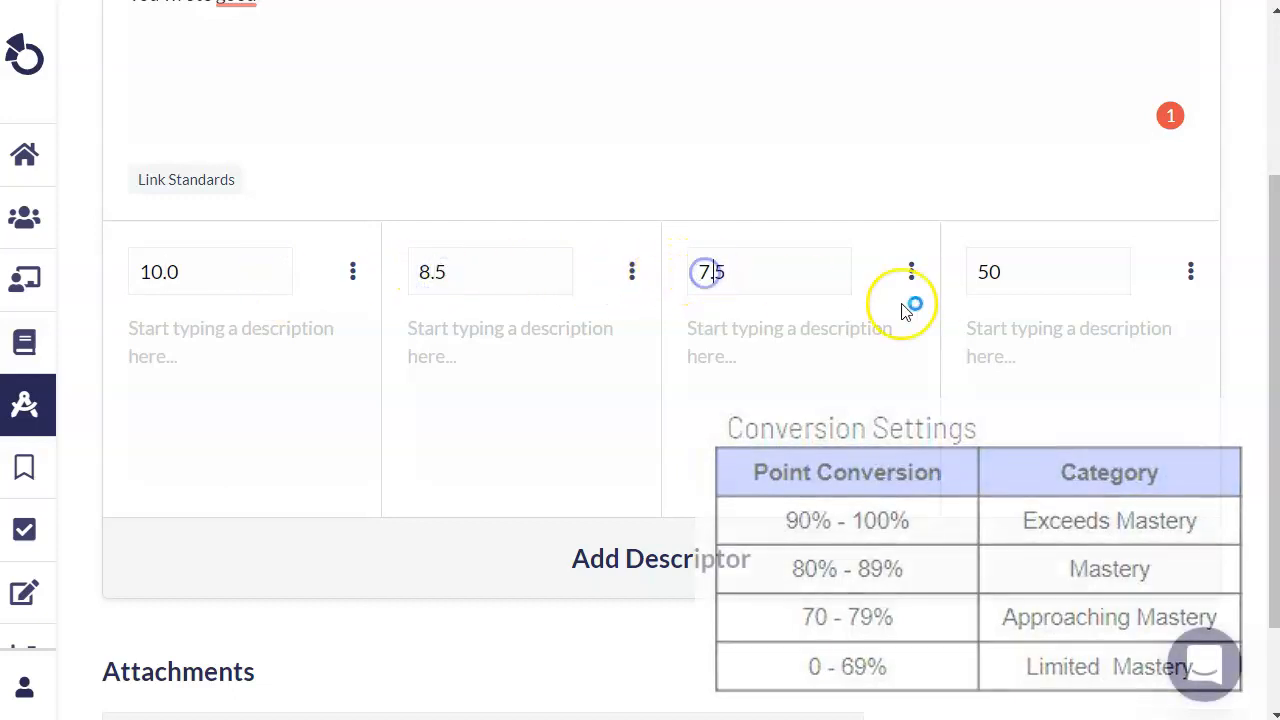
{"action": "left_click", "coordinate": [987, 272]}
{"action": "type", "text": "."}
- Describe the 10.0, 8.5, 7.5 and 5.0 levels as written with extraordinary, interesting, little and no style or voice, respectively
{"action": "left_click", "coordinate": [246, 376]}
{"action": "left_click", "coordinate": [566, 23]}
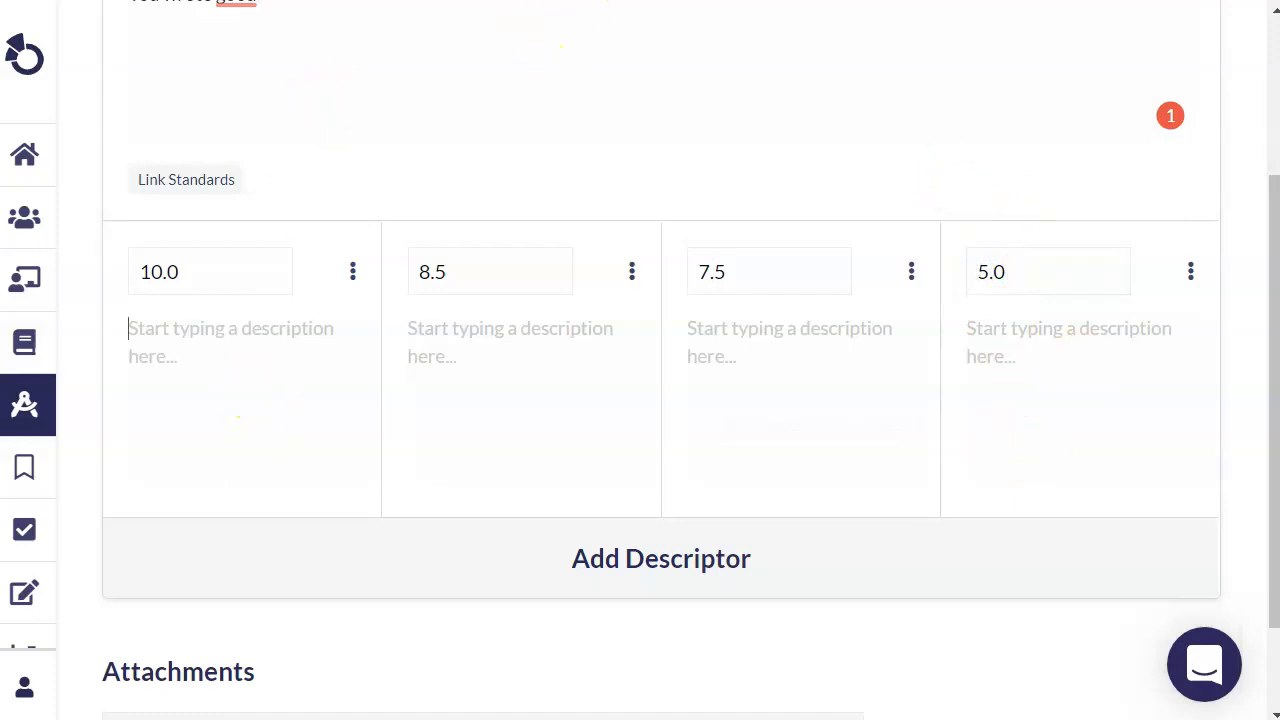
{"action": "left_click", "coordinate": [222, 312]}
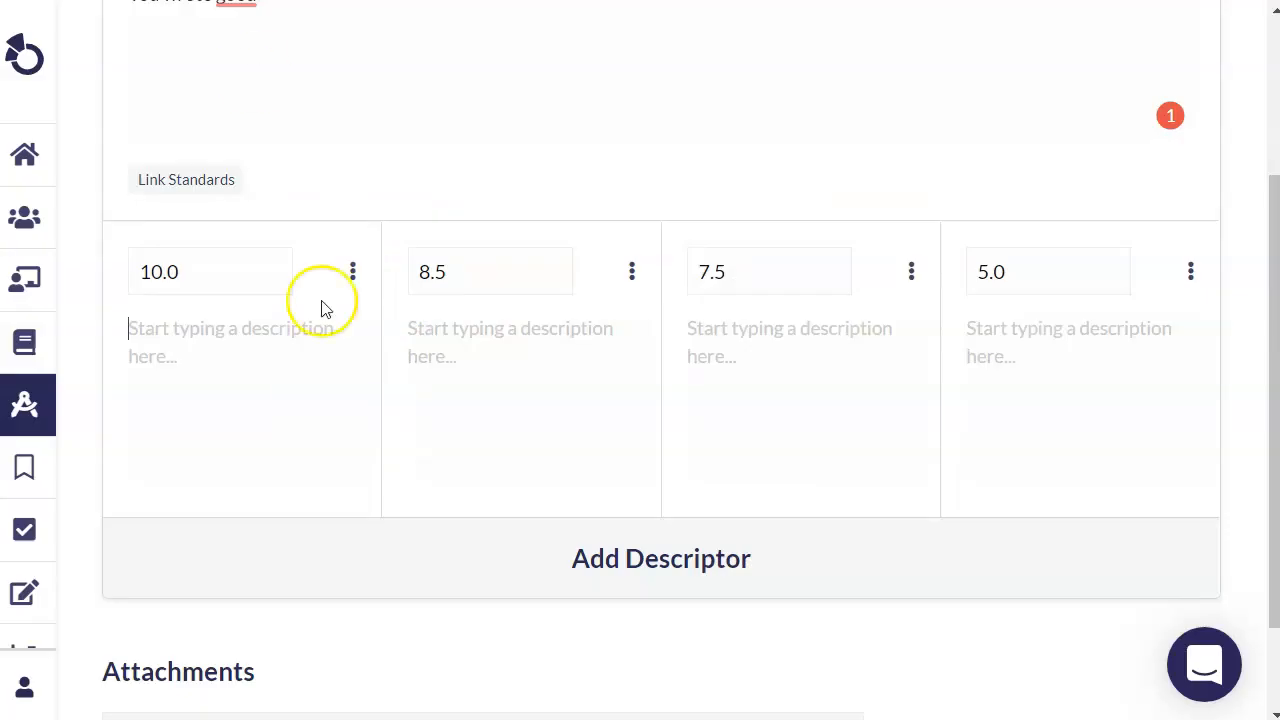
{"action": "left_click", "coordinate": [290, 378]}
{"action": "type", "text": "The"}
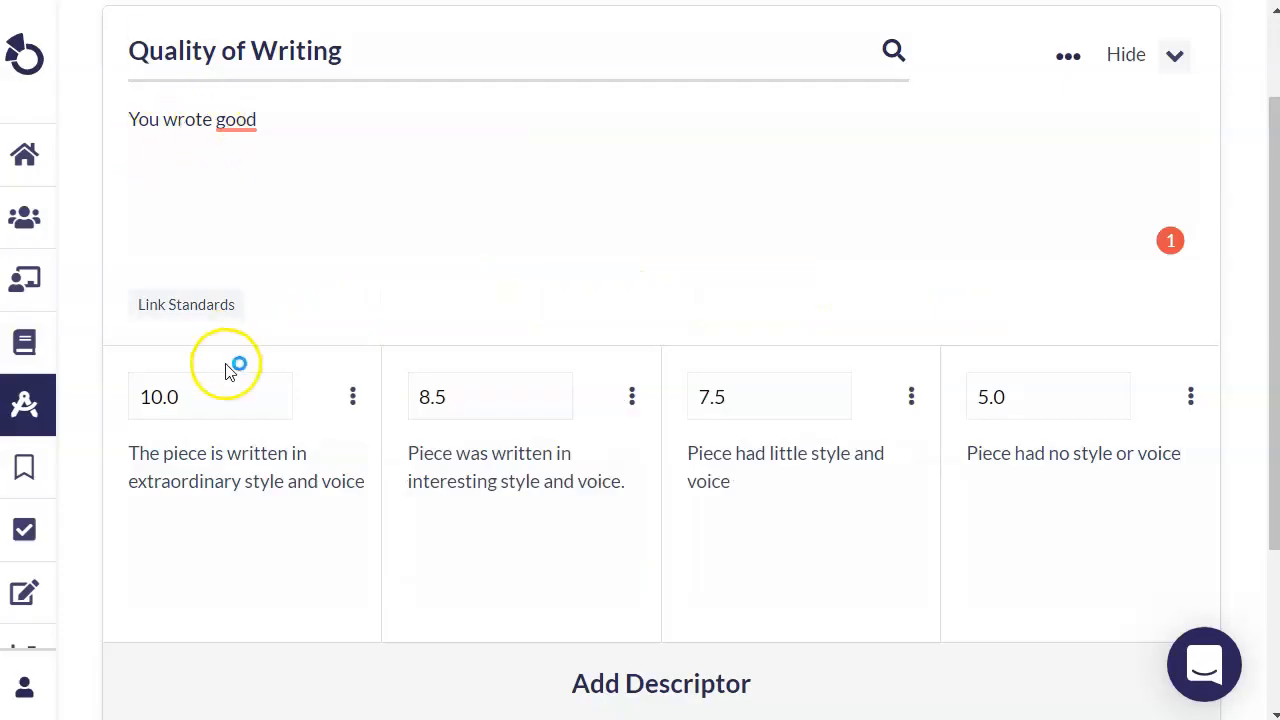
- Add a second descriptor to the rubric below Quality of Writing
{"action": "scroll", "coordinate": [614, 400], "scroll_direction": "down", "scroll_amount": 2}
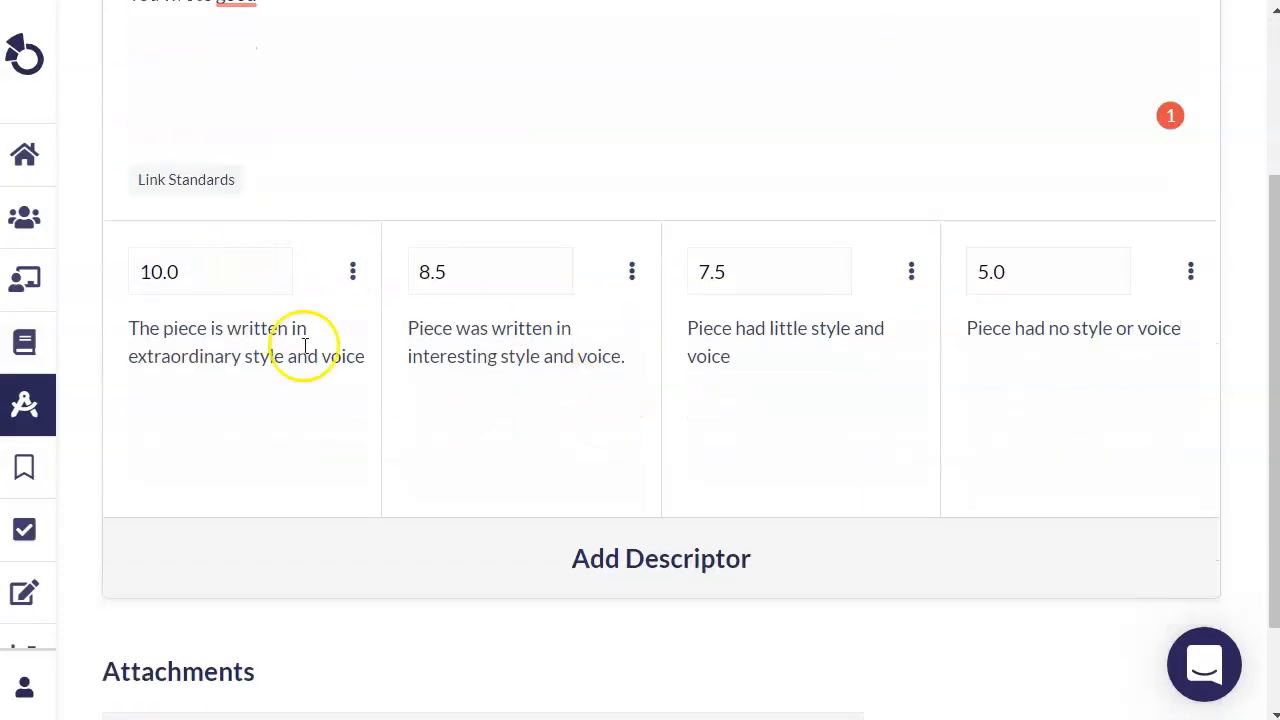
{"action": "left_click", "coordinate": [696, 560]}
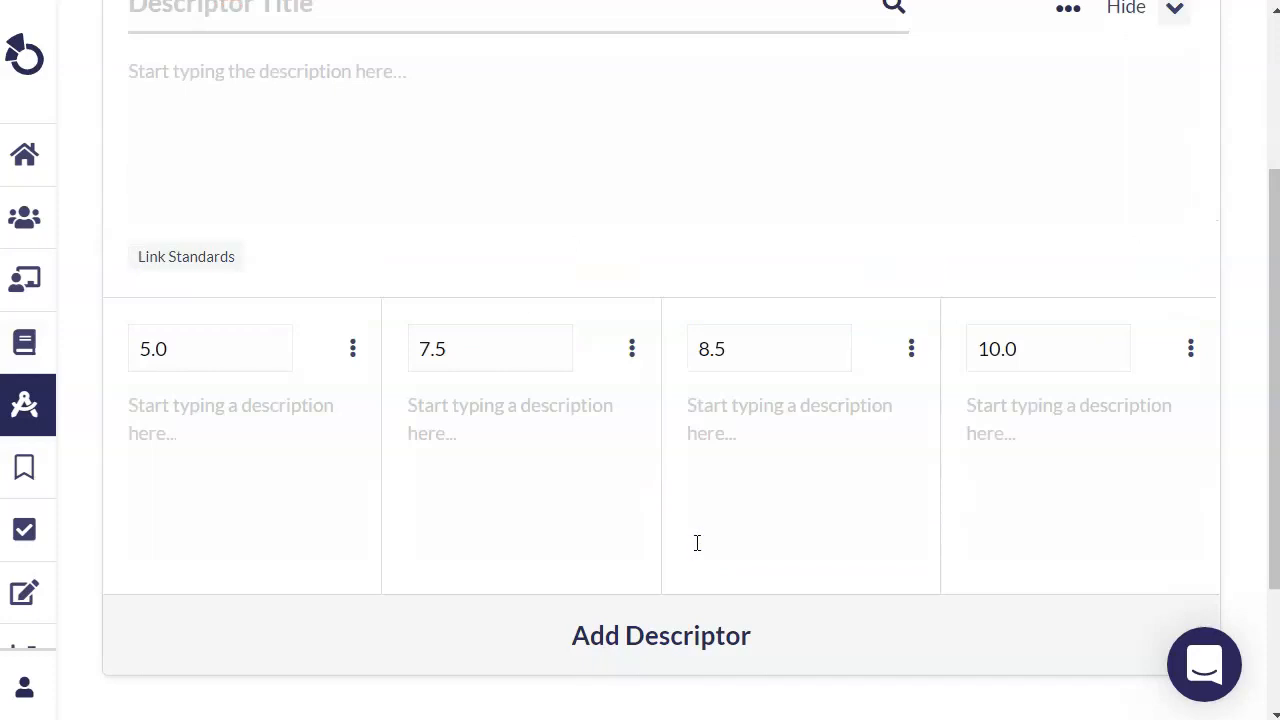
- Expand the Quality of Writing descriptor to look at its contents, and collapse it again
{"action": "scroll", "coordinate": [1243, 700], "scroll_direction": "down", "scroll_amount": 2}
{"action": "scroll", "coordinate": [1245, 705], "scroll_direction": "up", "scroll_amount": 4}
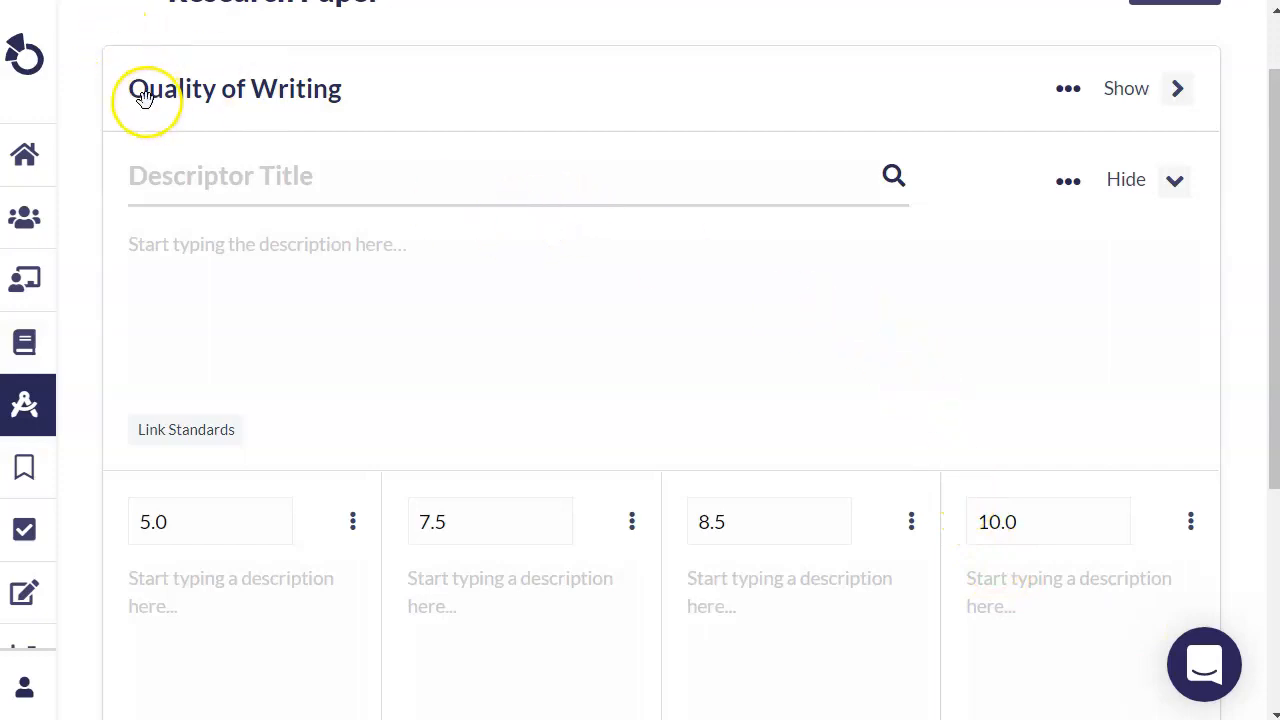
{"action": "left_click", "coordinate": [1177, 90]}
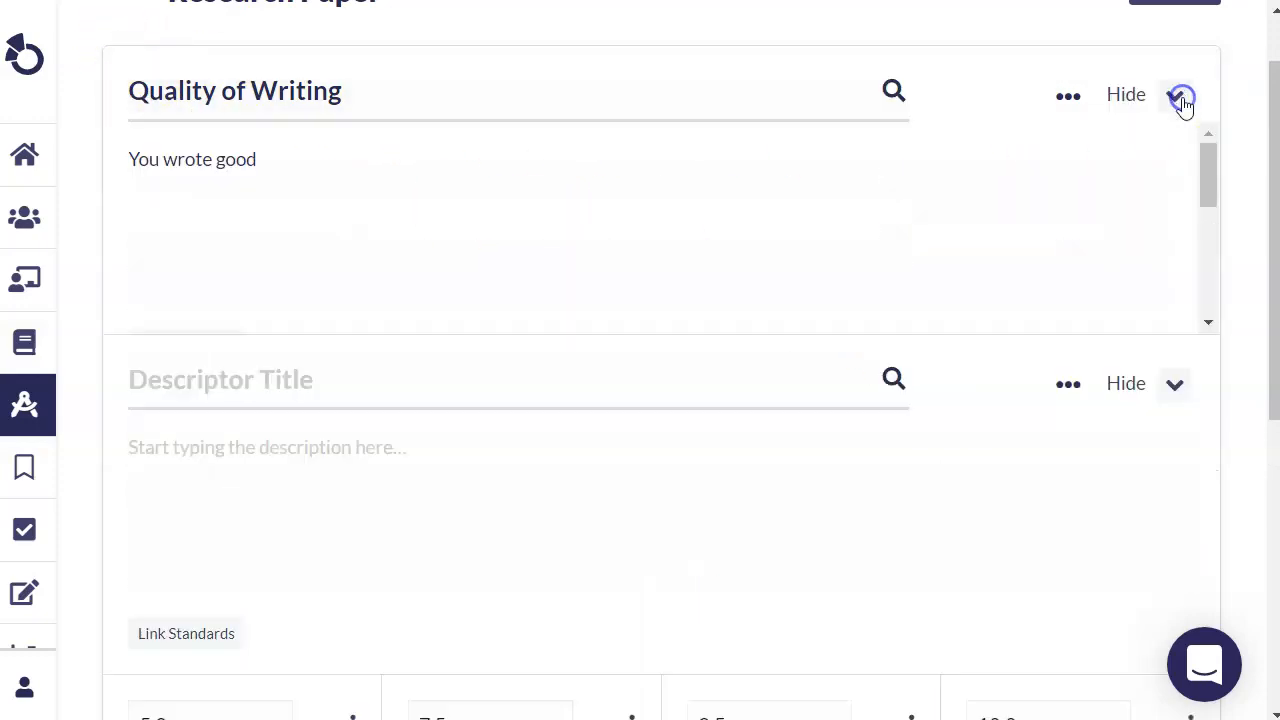
{"action": "left_click", "coordinate": [1180, 98]}
{"action": "left_click", "coordinate": [1180, 98]}
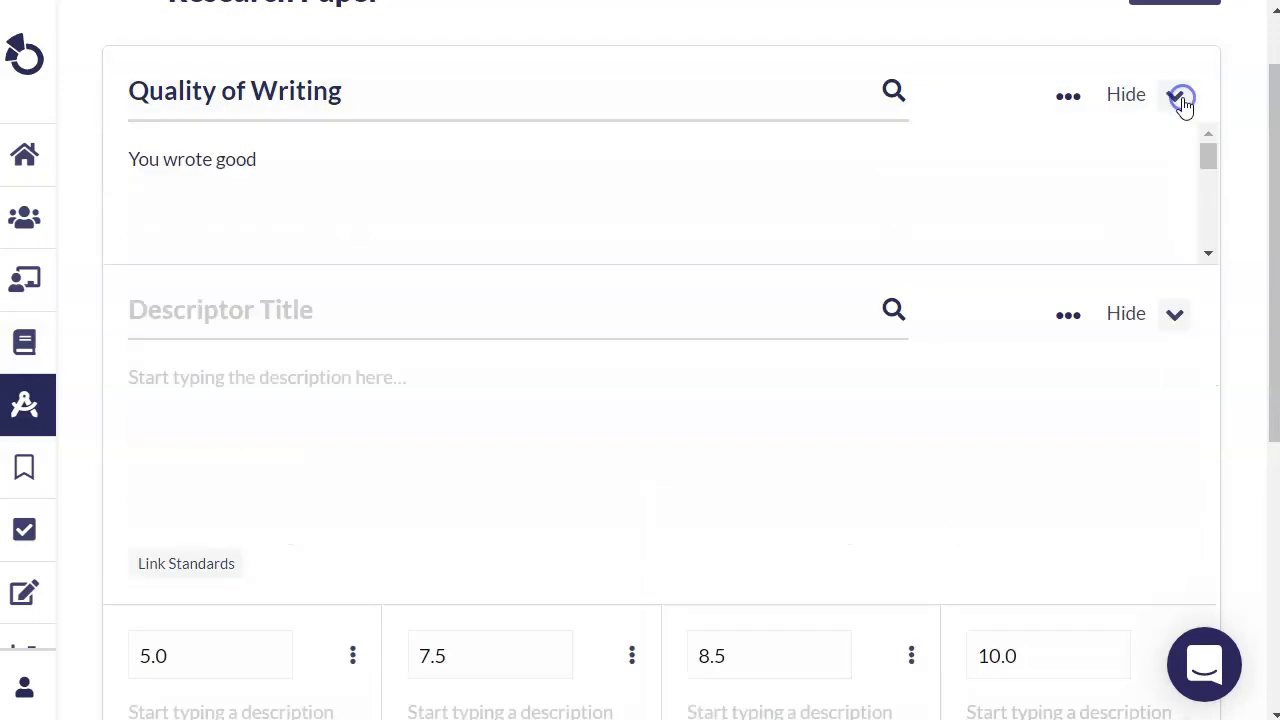
{"action": "left_click", "coordinate": [1181, 98]}
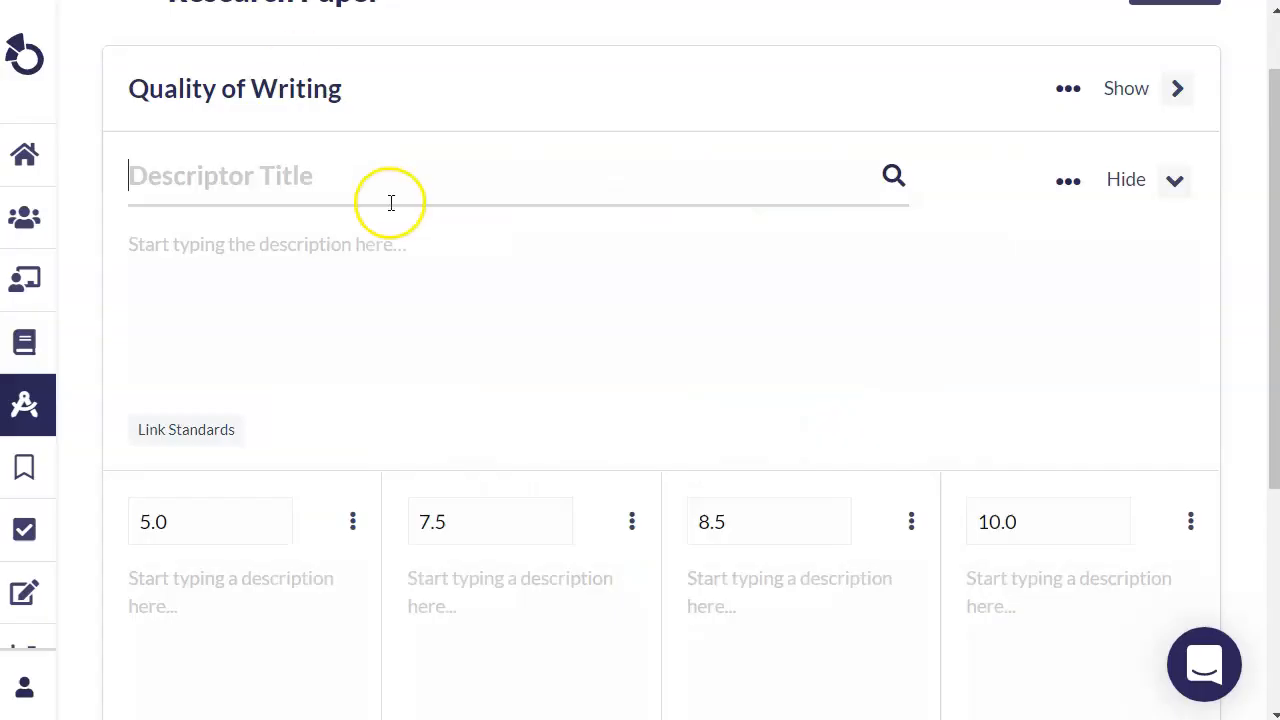
- Title the second descriptor Grammar & Usage
{"action": "type", "text": "Grammar & Usage"}
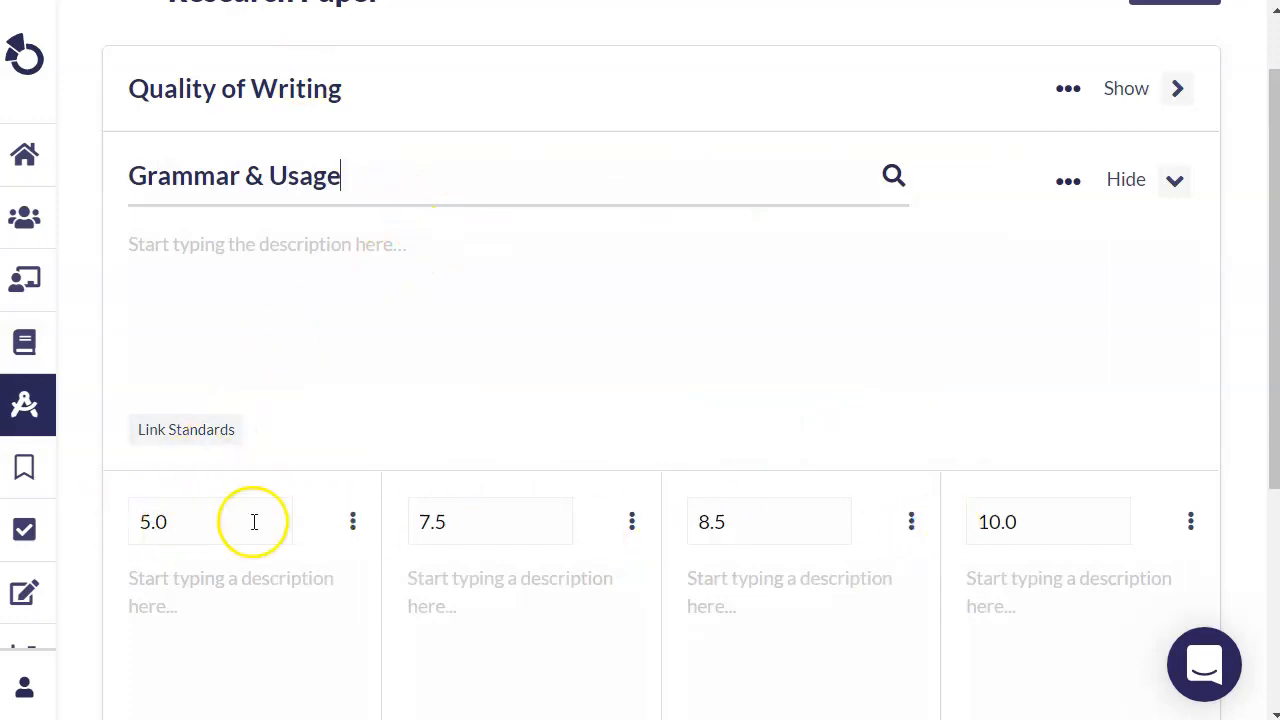
{"action": "left_click", "coordinate": [1178, 92]}
{"action": "scroll", "coordinate": [168, 314], "scroll_direction": "down", "scroll_amount": 3}
{"action": "left_click", "coordinate": [168, 314]}
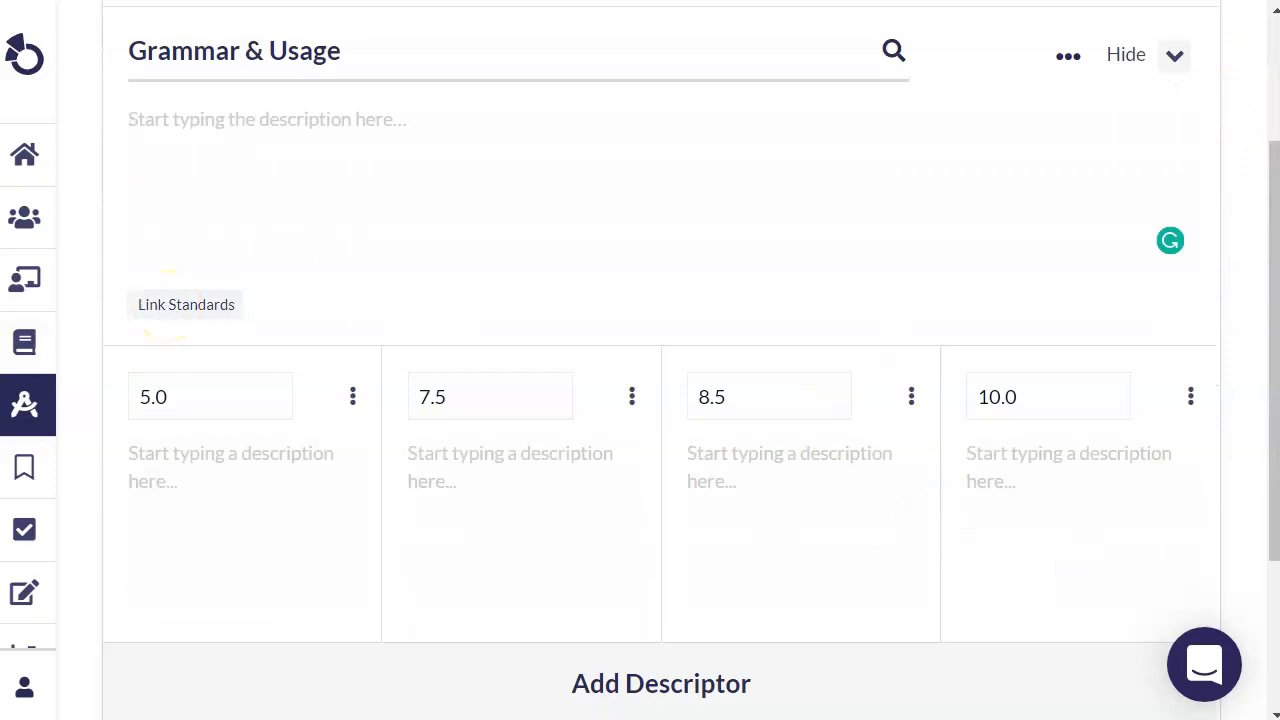
- Add a third descriptor to the rubric below Grammar & Usage
{"action": "scroll", "coordinate": [910, 525], "scroll_direction": "down", "scroll_amount": 2}
{"action": "left_click", "coordinate": [608, 451]}
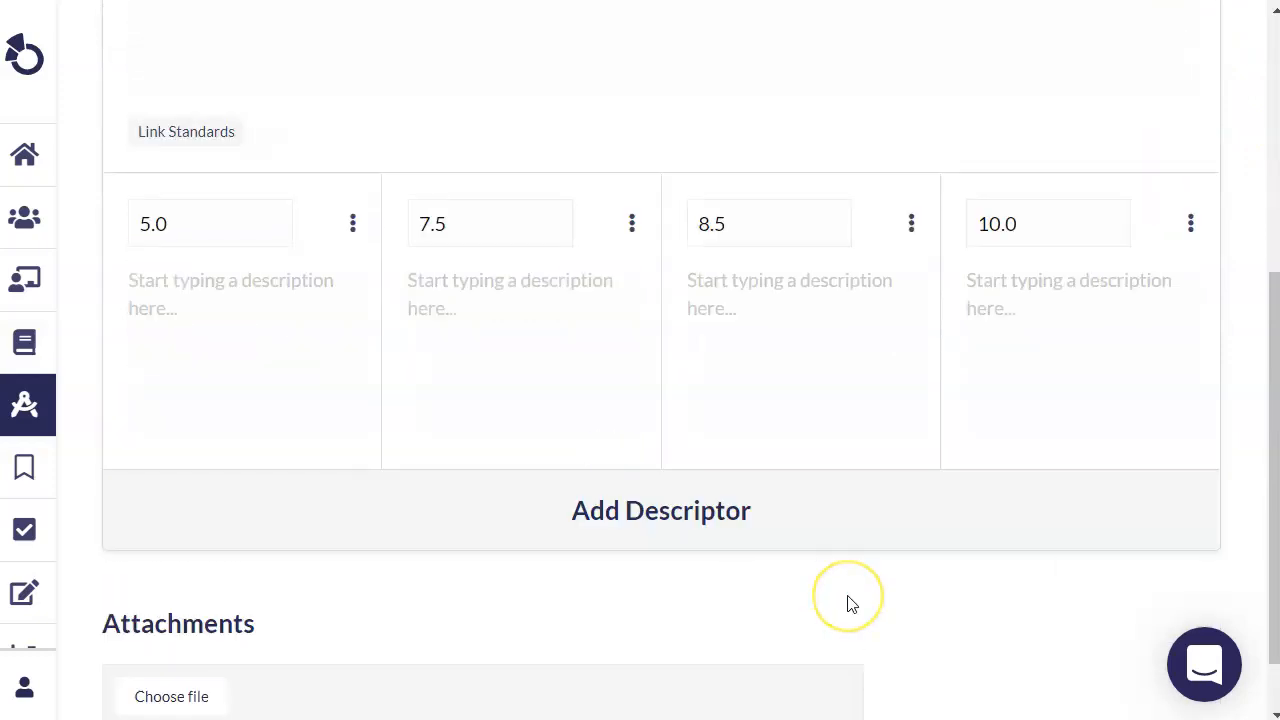
{"action": "scroll", "coordinate": [850, 604], "scroll_direction": "up", "scroll_amount": 5}
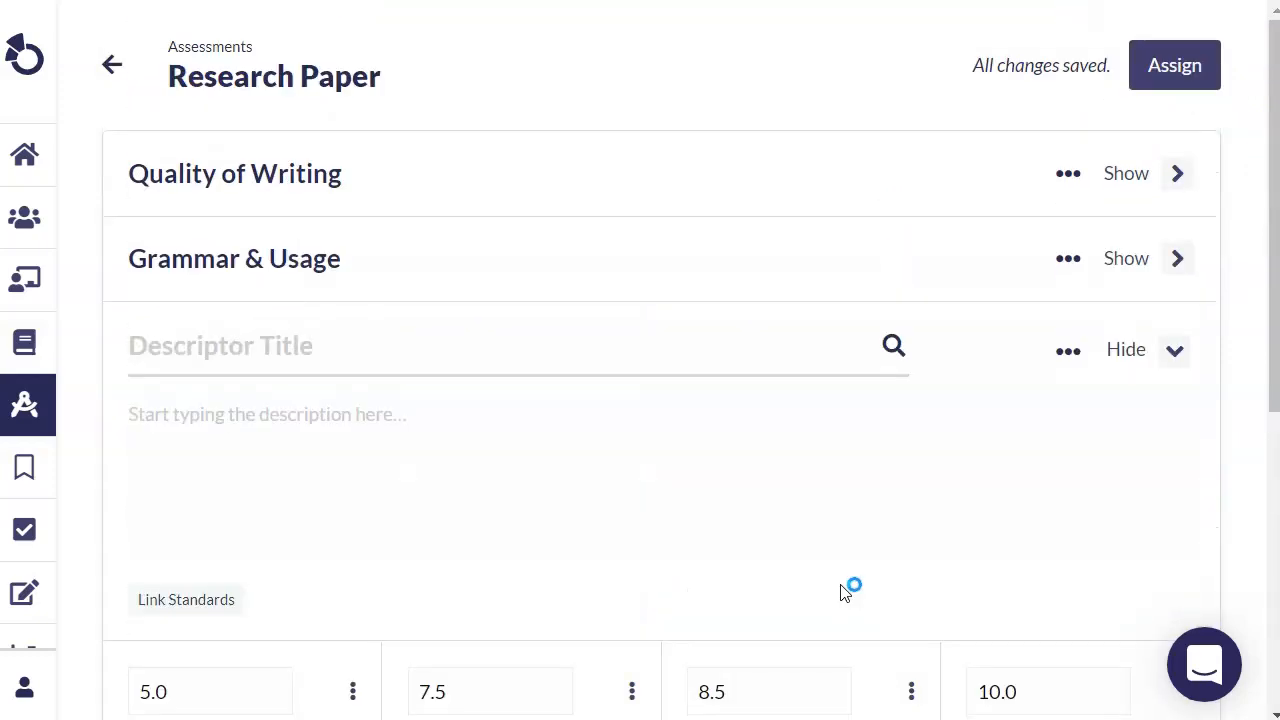
- Toggle the details of the Quality of Writing and Grammar & Usage descriptors, leaving both collapsed
{"action": "left_click", "coordinate": [1184, 176]}
{"action": "left_click", "coordinate": [1184, 175]}
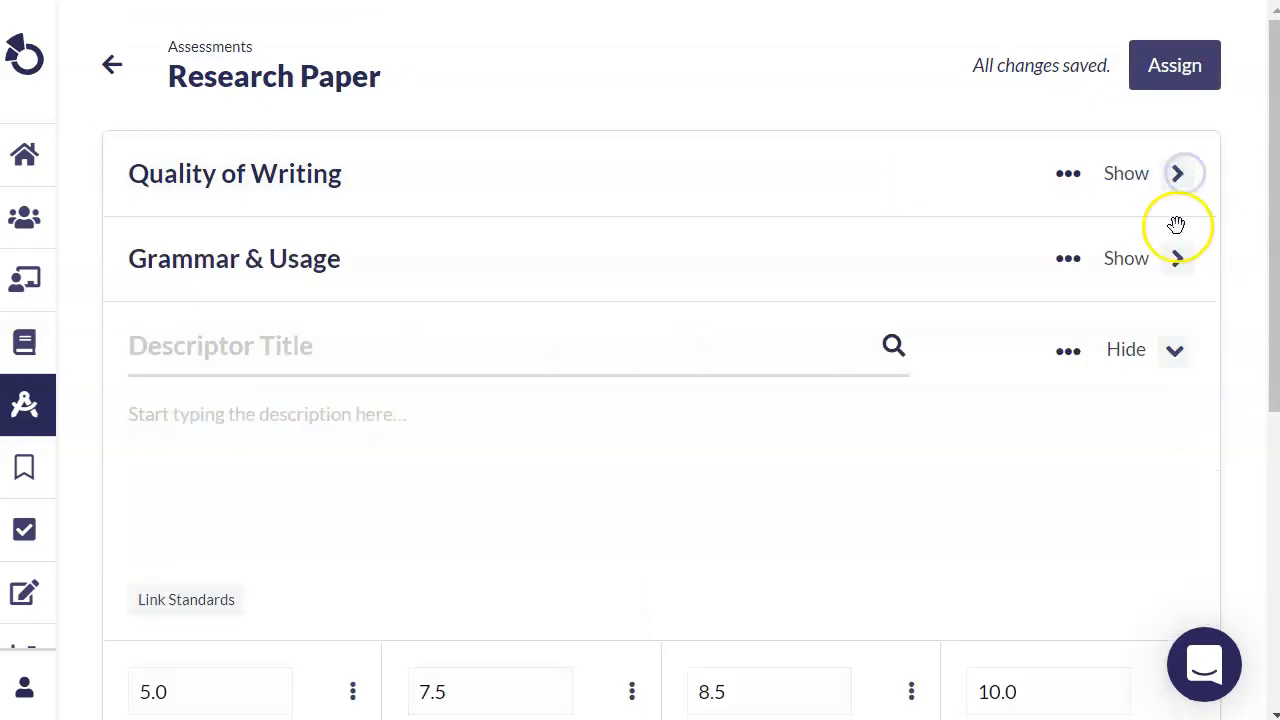
{"action": "left_click", "coordinate": [1180, 260]}
{"action": "left_click", "coordinate": [1182, 262]}
- View the attachment types available for the assessment and close the selection without attaching anything
{"action": "scroll", "coordinate": [820, 340], "scroll_direction": "down", "scroll_amount": 3}
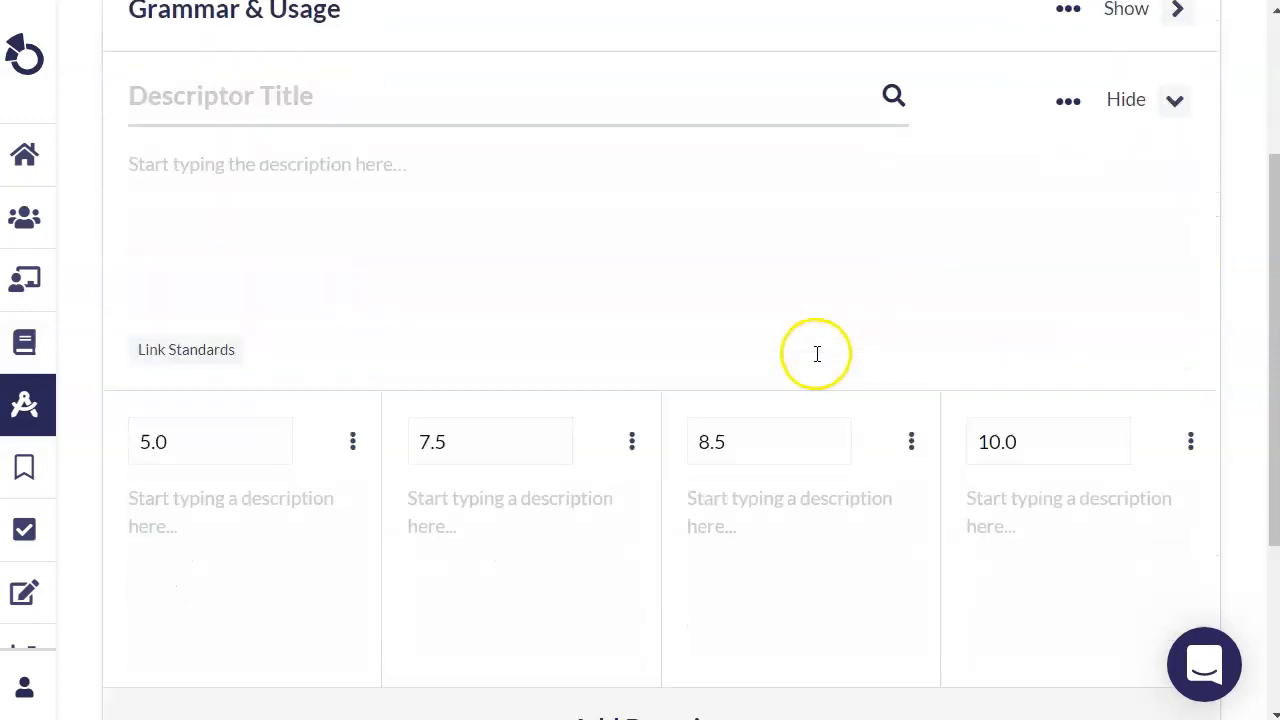
{"action": "scroll", "coordinate": [518, 376], "scroll_direction": "down", "scroll_amount": 3}
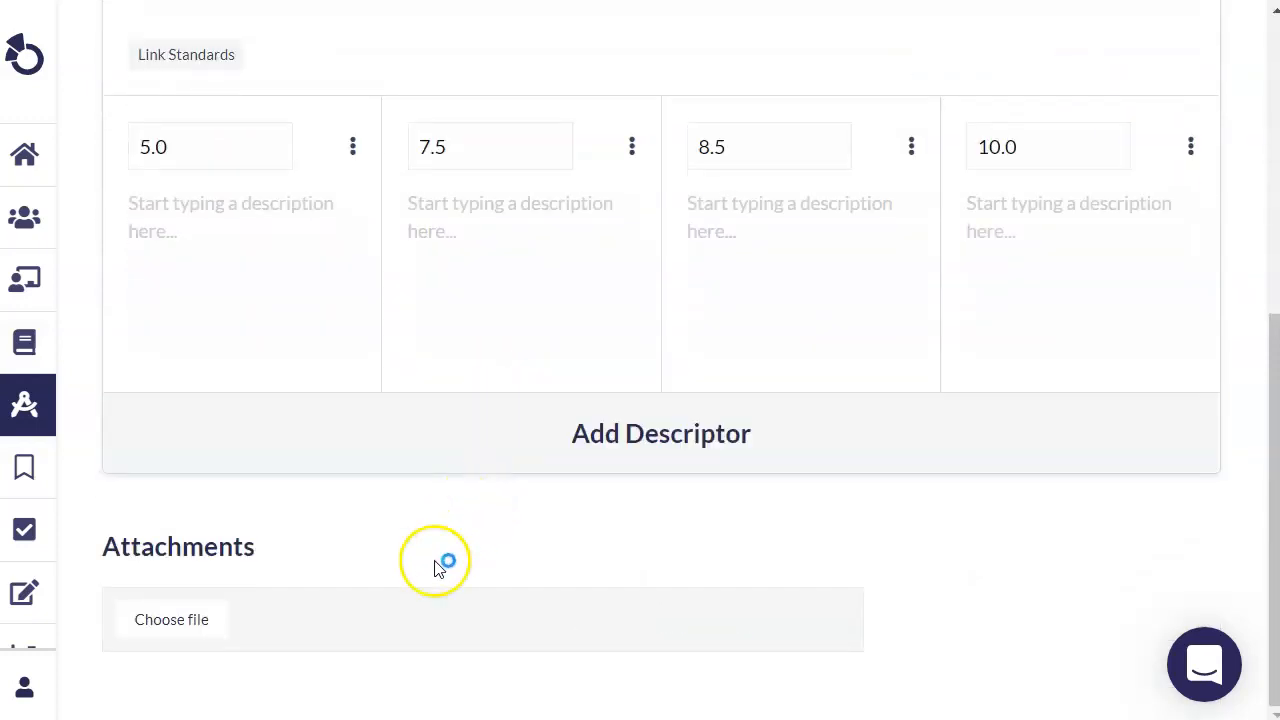
{"action": "left_click", "coordinate": [168, 632]}
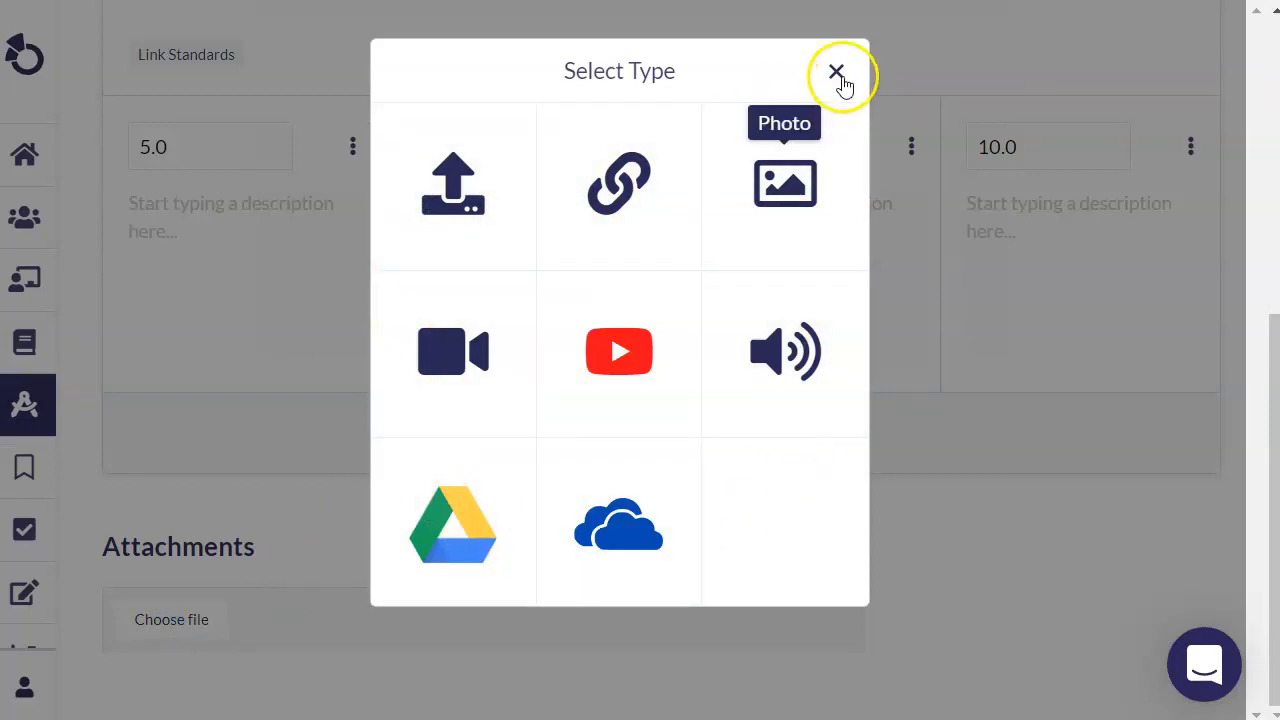
{"action": "left_click", "coordinate": [836, 73]}
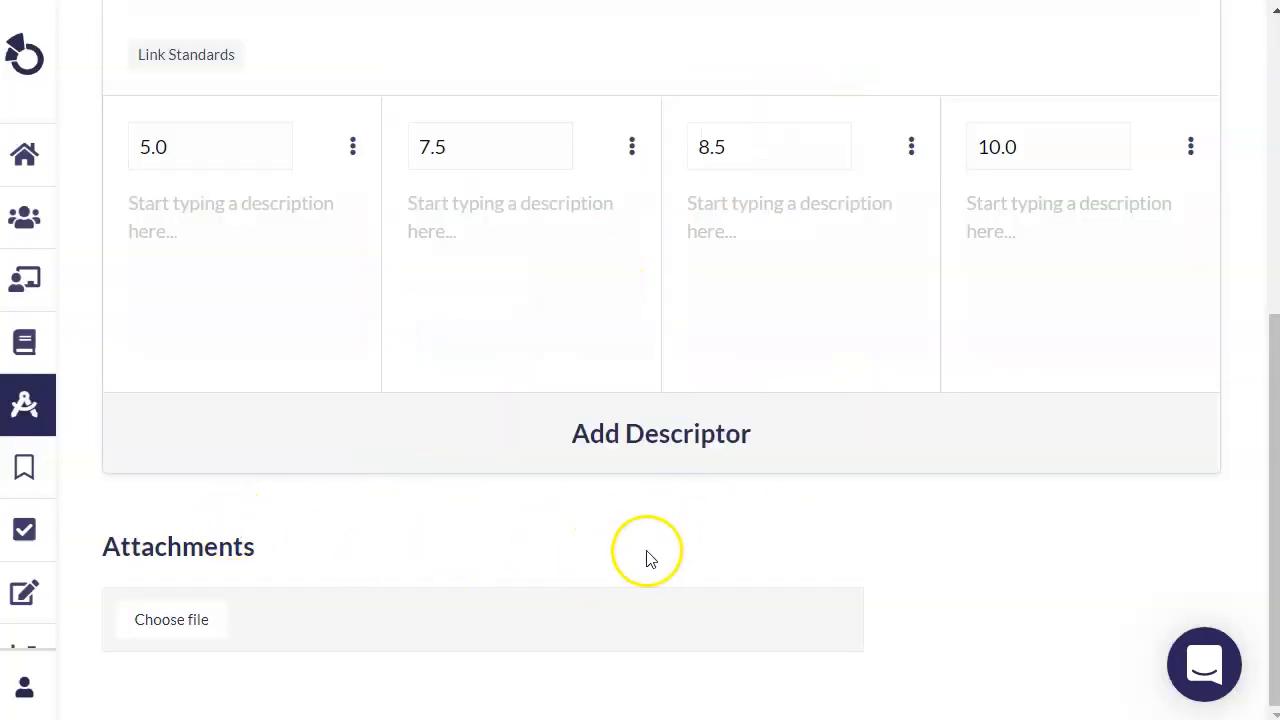
{"action": "scroll", "coordinate": [580, 437], "scroll_direction": "up", "scroll_amount": 5}
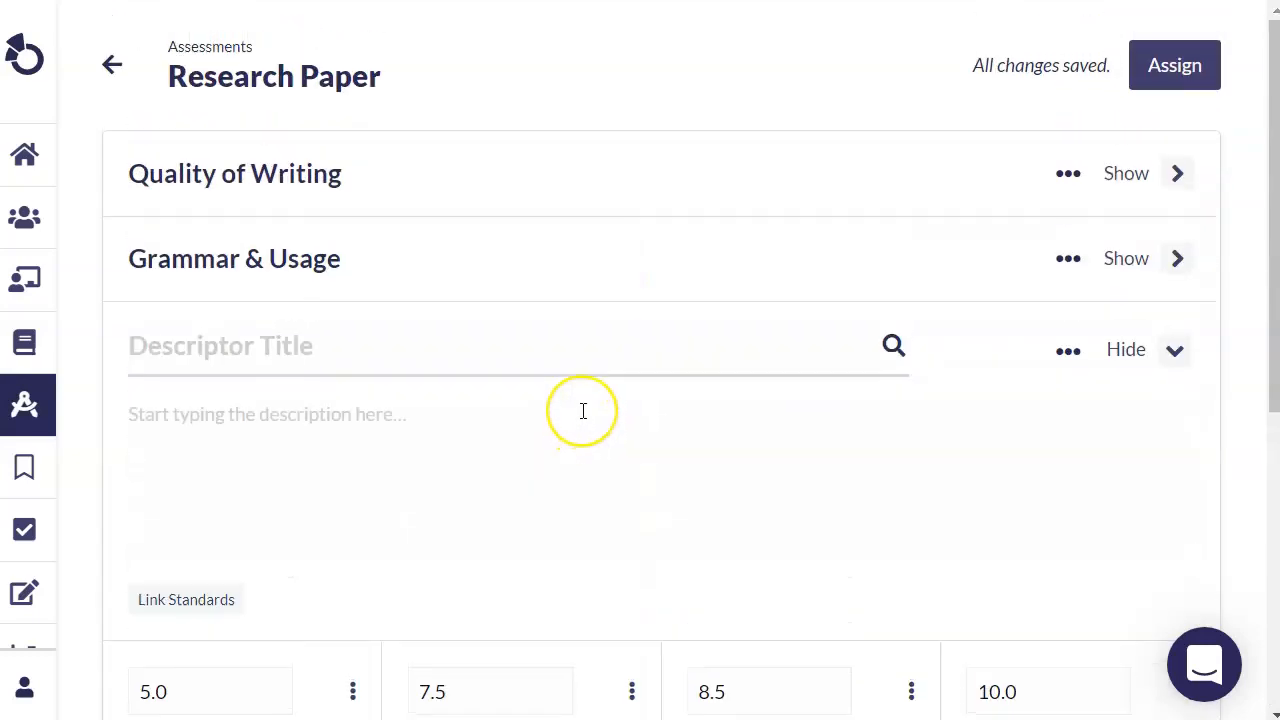
{"action": "scroll", "coordinate": [583, 411], "scroll_direction": "down", "scroll_amount": 5}
{"action": "scroll", "coordinate": [591, 480], "scroll_direction": "up", "scroll_amount": 5}
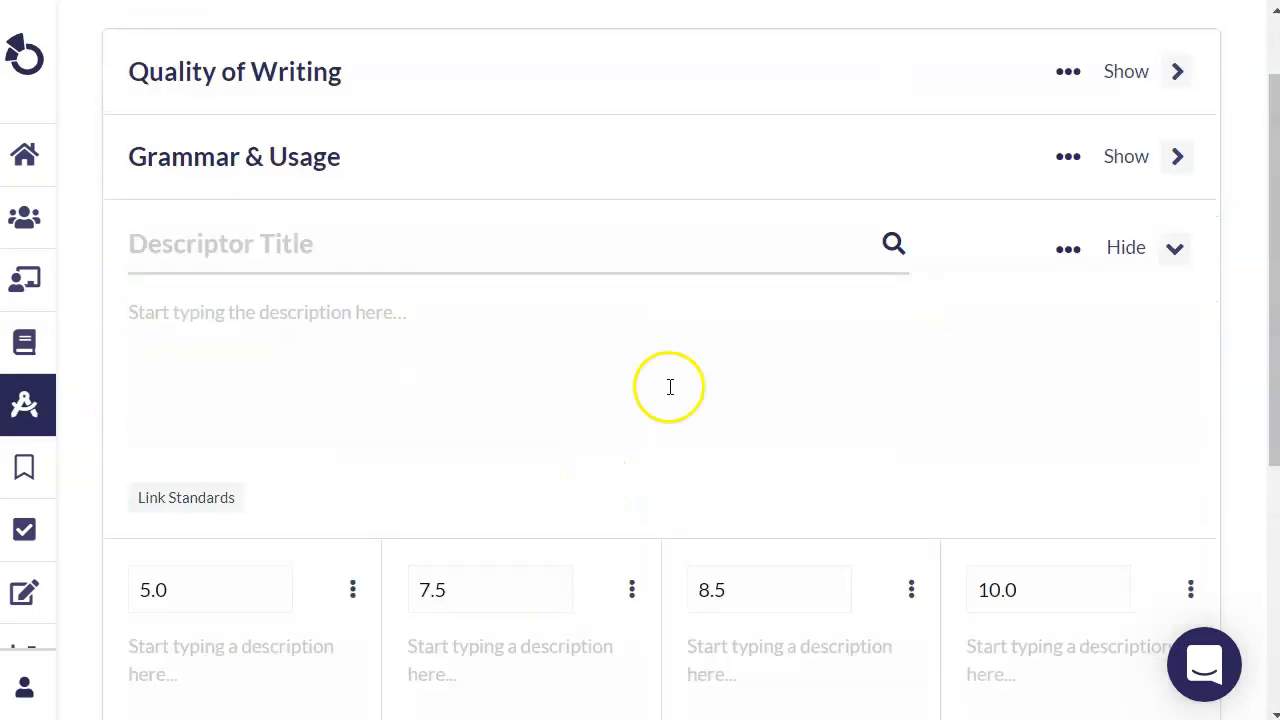
{"action": "scroll", "coordinate": [820, 325], "scroll_direction": "down", "scroll_amount": 3}
{"action": "scroll", "coordinate": [820, 355], "scroll_direction": "up", "scroll_amount": 3}
- Try to assign the Research Paper assessment with the untitled third descriptor still in the rubric
{"action": "left_click", "coordinate": [751, 557]}
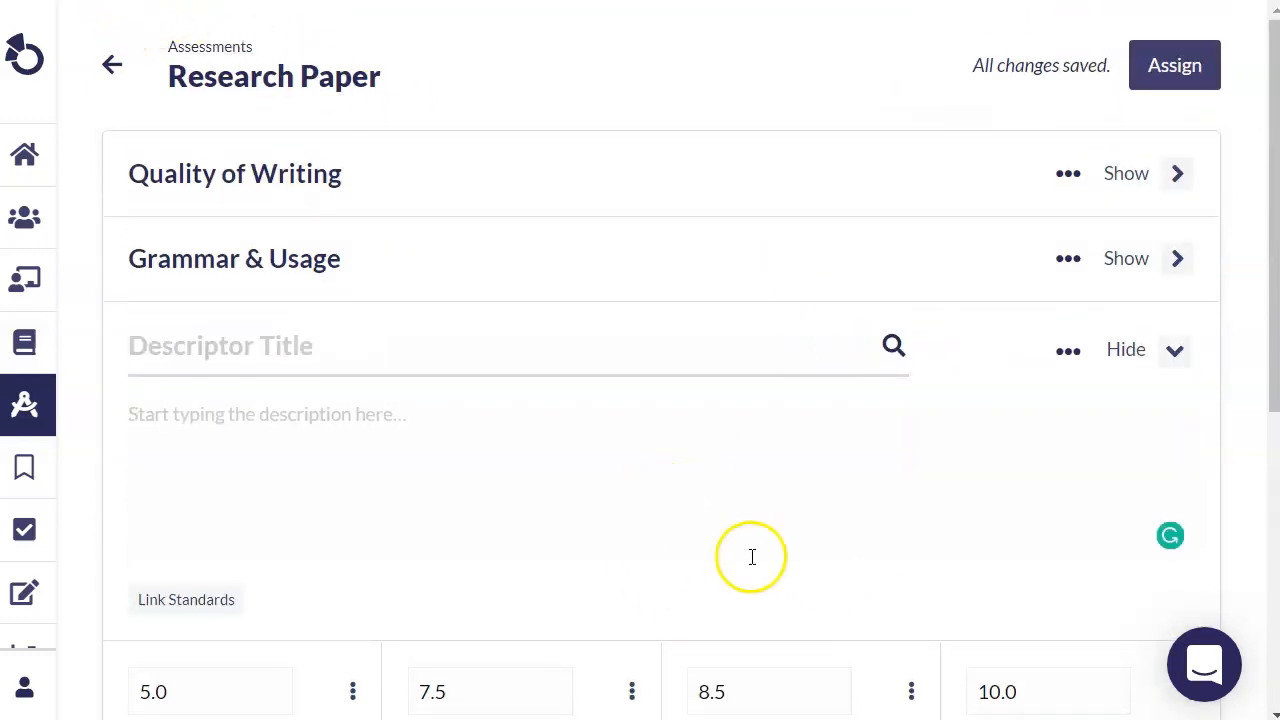
{"action": "left_click", "coordinate": [1182, 68]}
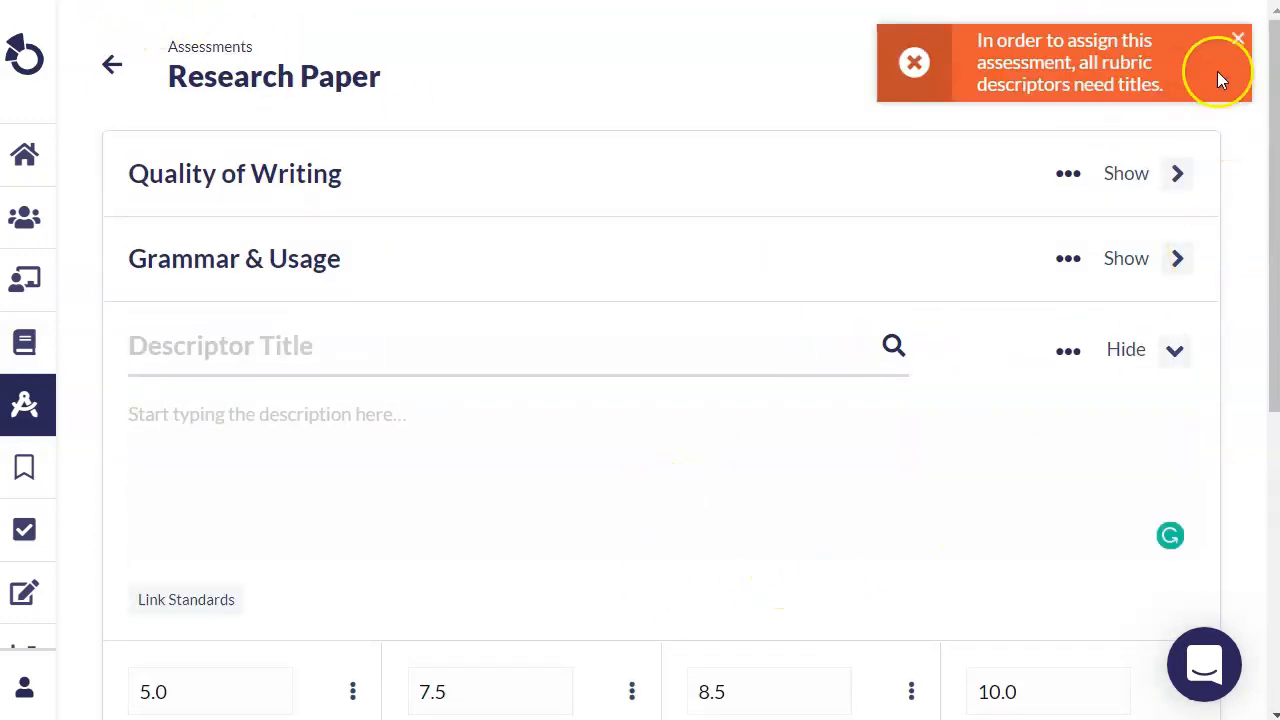
{"action": "left_click", "coordinate": [1240, 42]}
- Delete the untitled third descriptor from the rubric
{"action": "left_click", "coordinate": [1069, 352]}
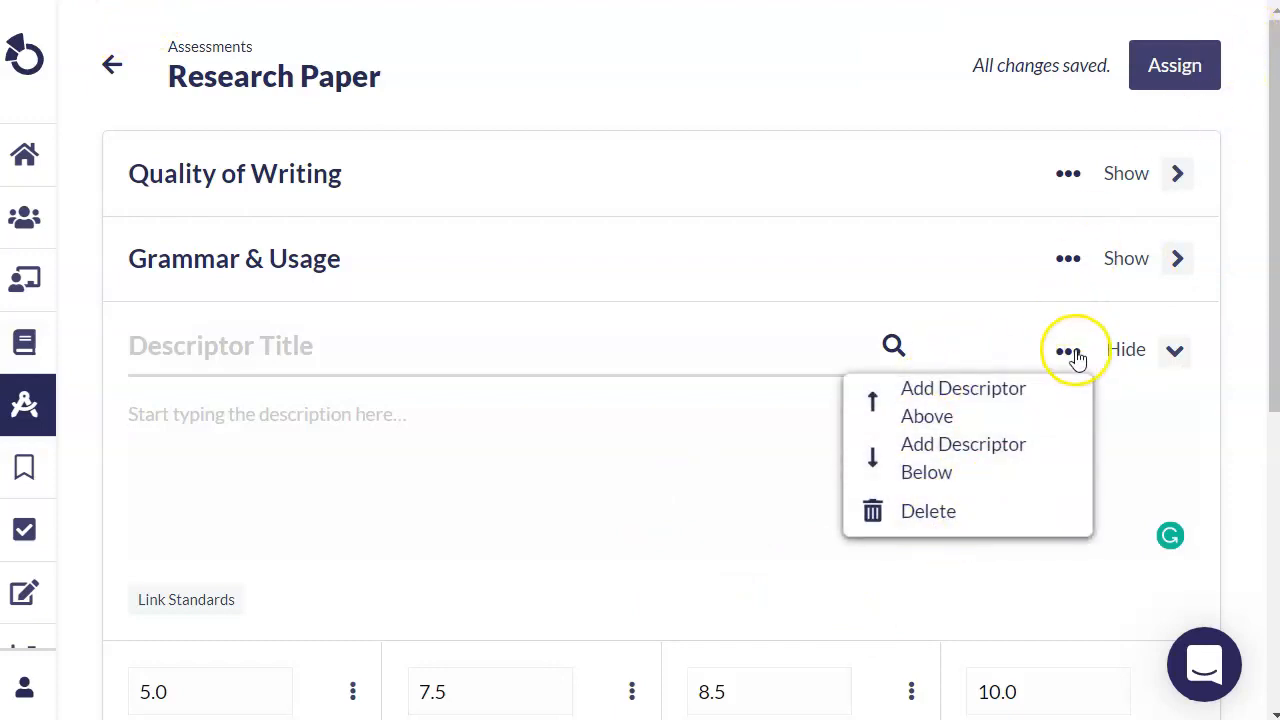
{"action": "left_click", "coordinate": [949, 516]}
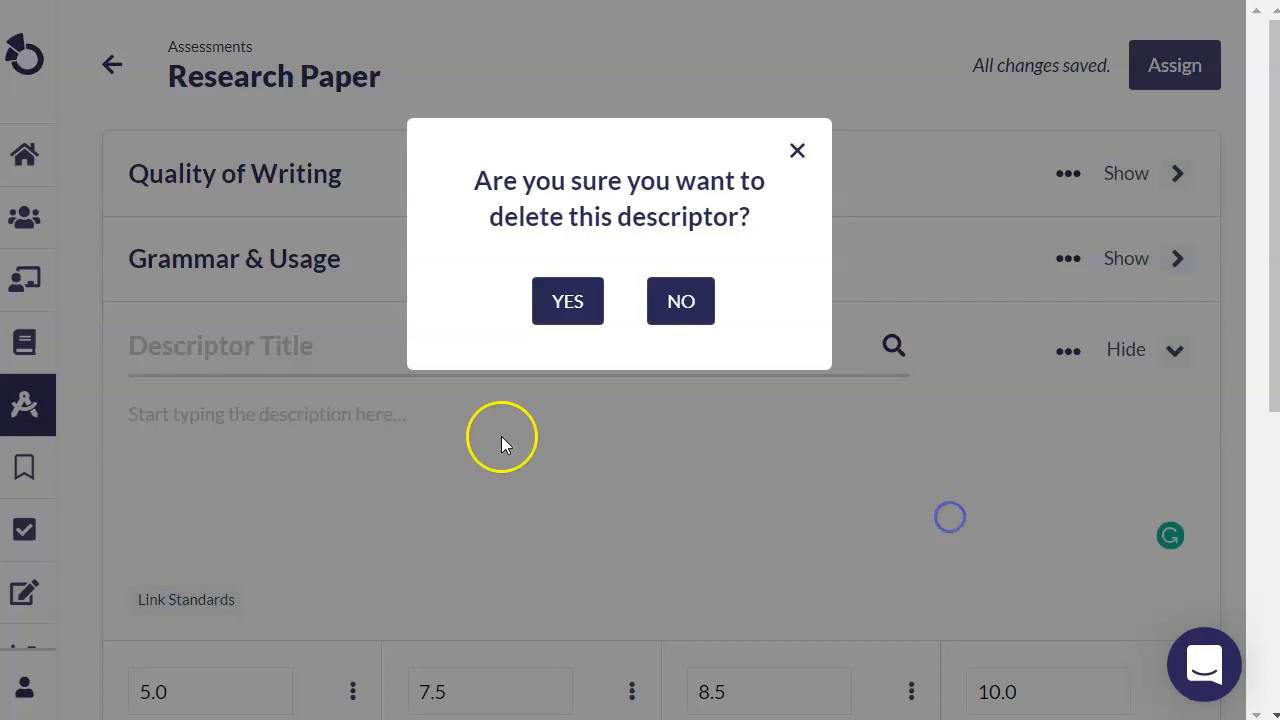
{"action": "left_click", "coordinate": [565, 304]}
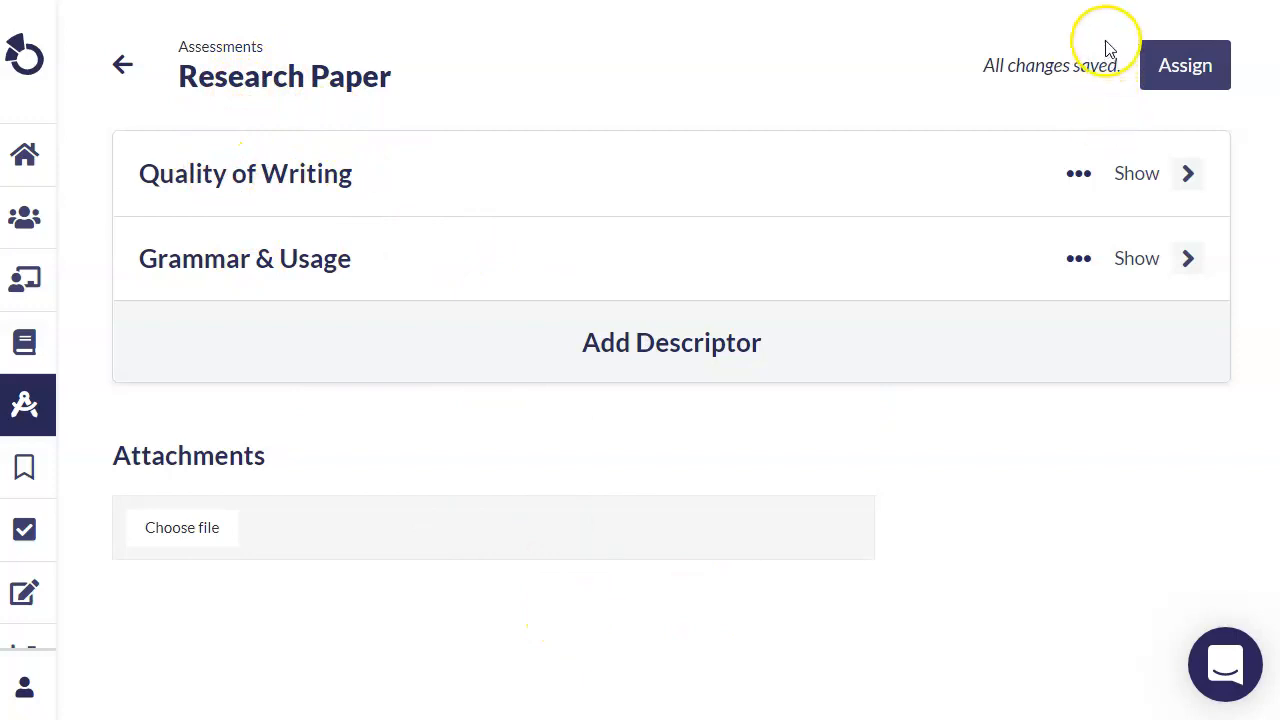
- Start assigning the Research Paper assessment and select the Science class
{"action": "left_click", "coordinate": [1213, 72]}
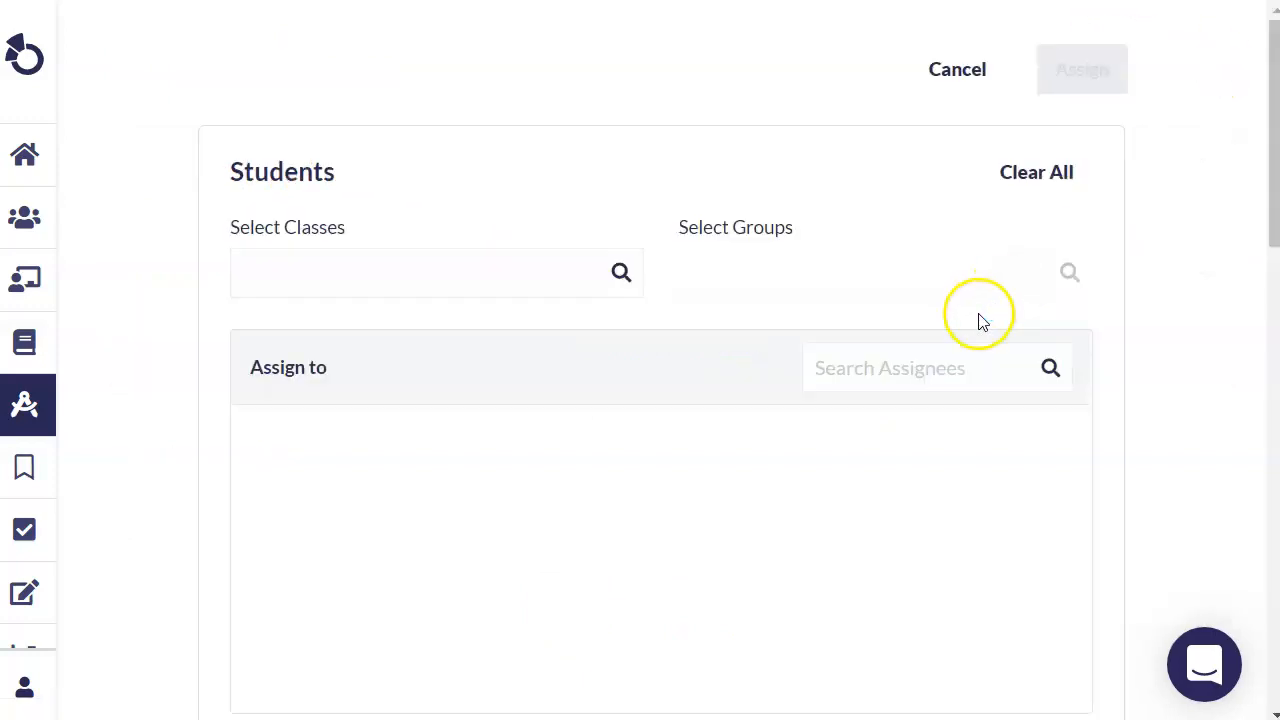
{"action": "scroll", "coordinate": [540, 263], "scroll_direction": "down", "scroll_amount": 1}
{"action": "left_click", "coordinate": [429, 140]}
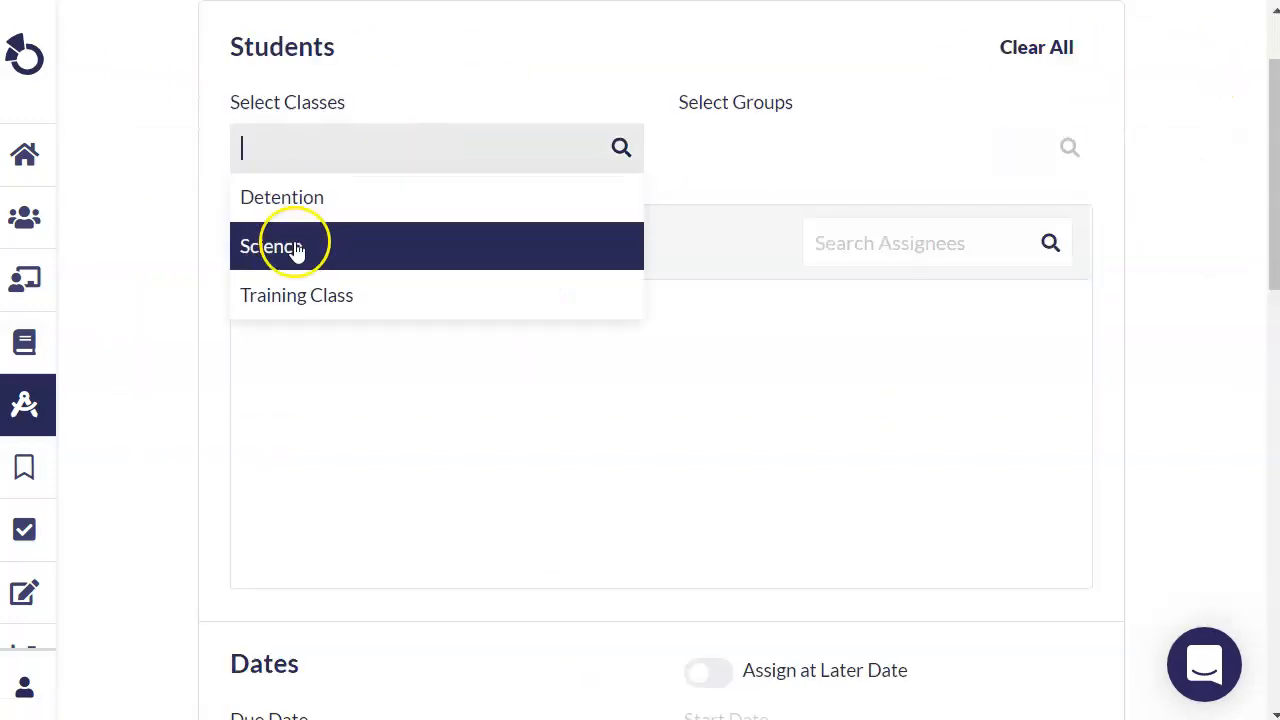
{"action": "left_click", "coordinate": [297, 248]}
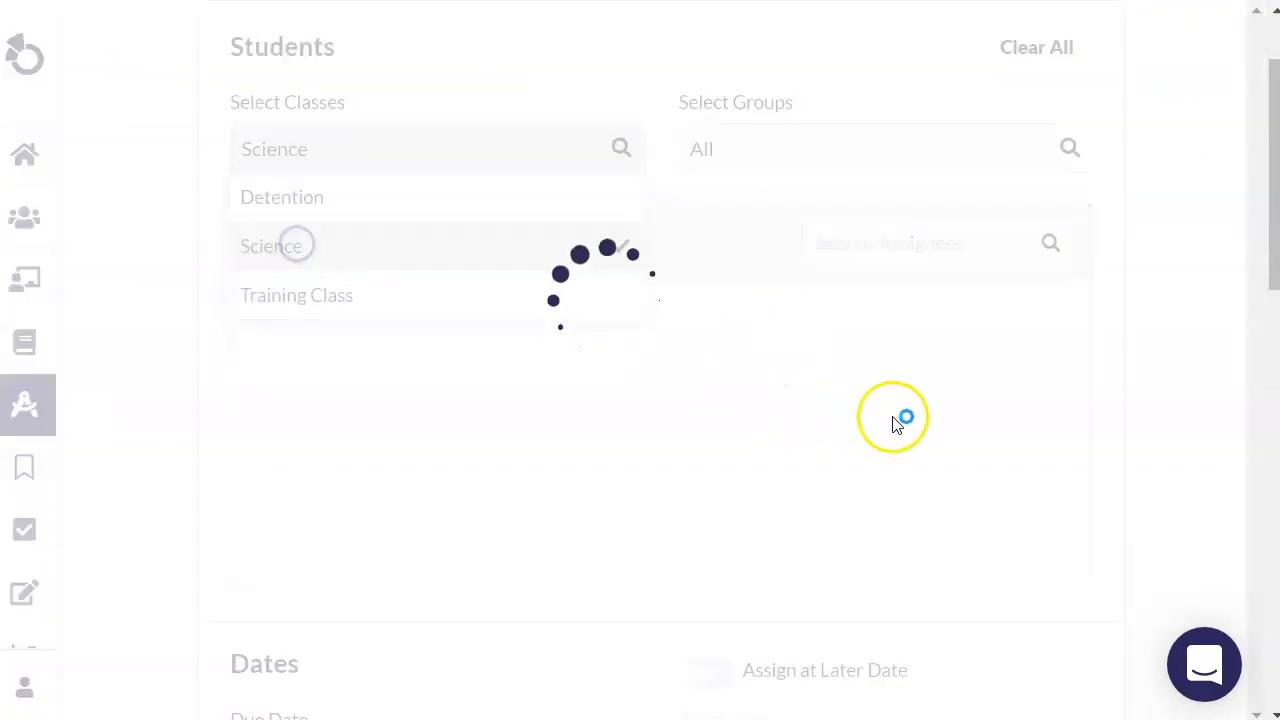
- Set the assignment's due date to 3/15/2020
{"action": "scroll", "coordinate": [271, 120], "scroll_direction": "down", "scroll_amount": 5}
{"action": "left_click", "coordinate": [560, 143]}
{"action": "left_click", "coordinate": [266, 405]}
{"action": "left_click", "coordinate": [279, 527]}
- Enter the instructions "Write a research paper." and assign the assessment to all students of the Science class
{"action": "scroll", "coordinate": [517, 411], "scroll_direction": "down", "scroll_amount": 3}
{"action": "left_click", "coordinate": [507, 400]}
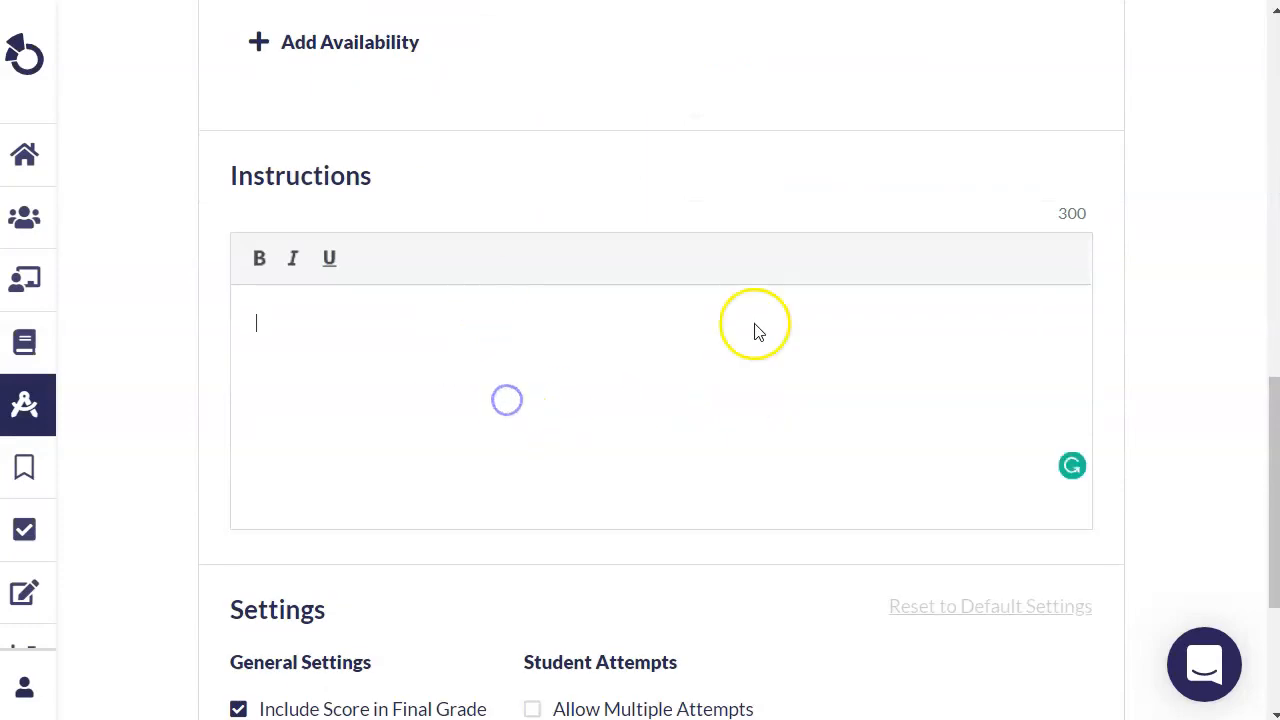
{"action": "scroll", "coordinate": [920, 429], "scroll_direction": "down", "scroll_amount": 1}
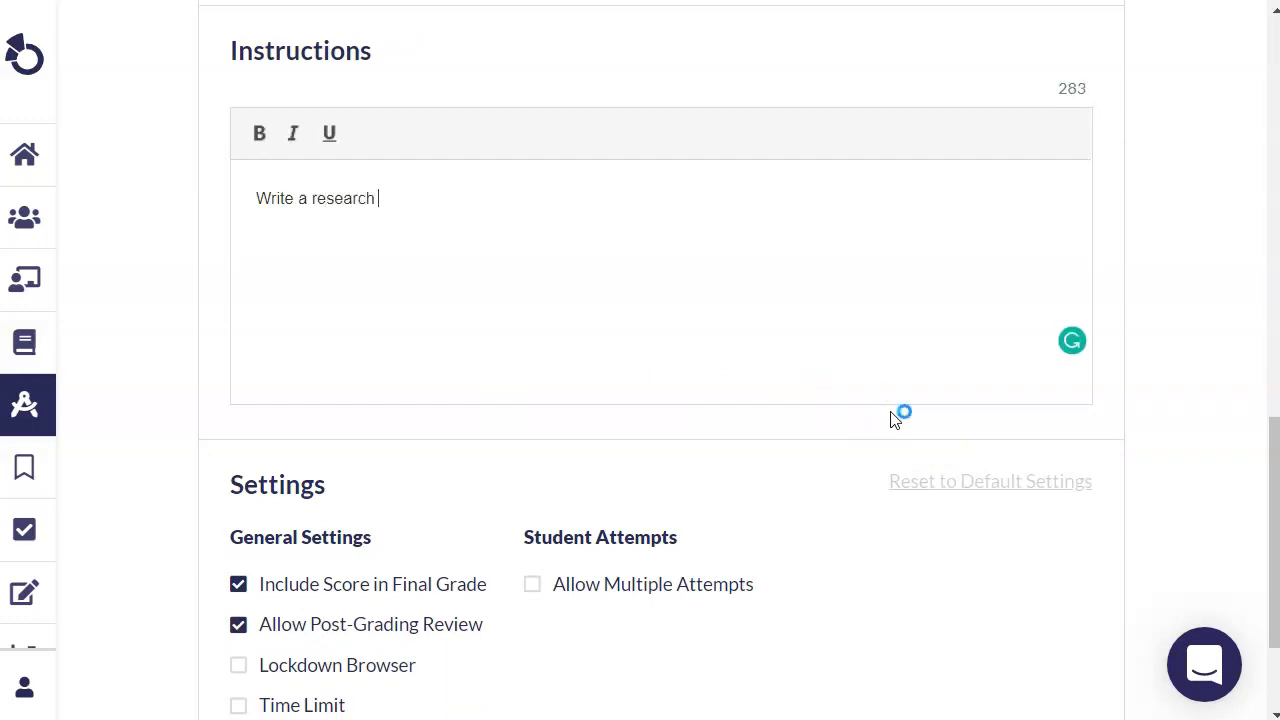
{"action": "scroll", "coordinate": [895, 420], "scroll_direction": "down", "scroll_amount": 2}
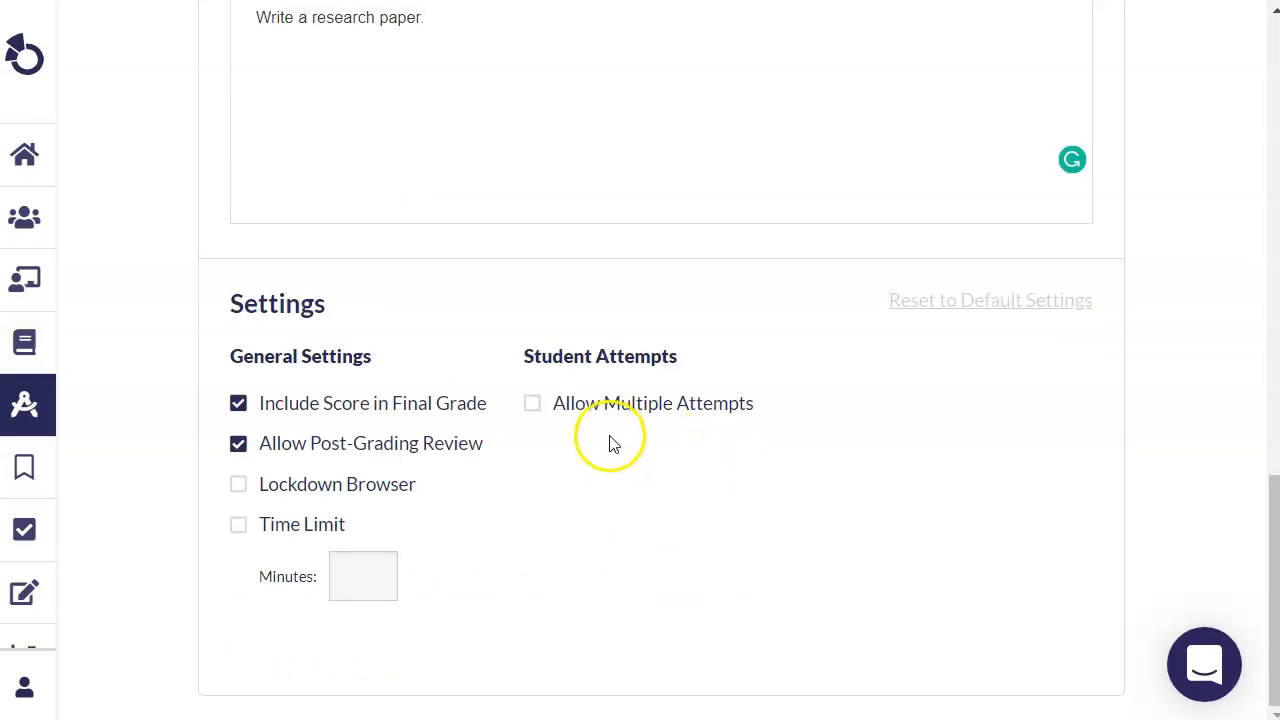
{"action": "scroll", "coordinate": [899, 548], "scroll_direction": "up", "scroll_amount": 4}
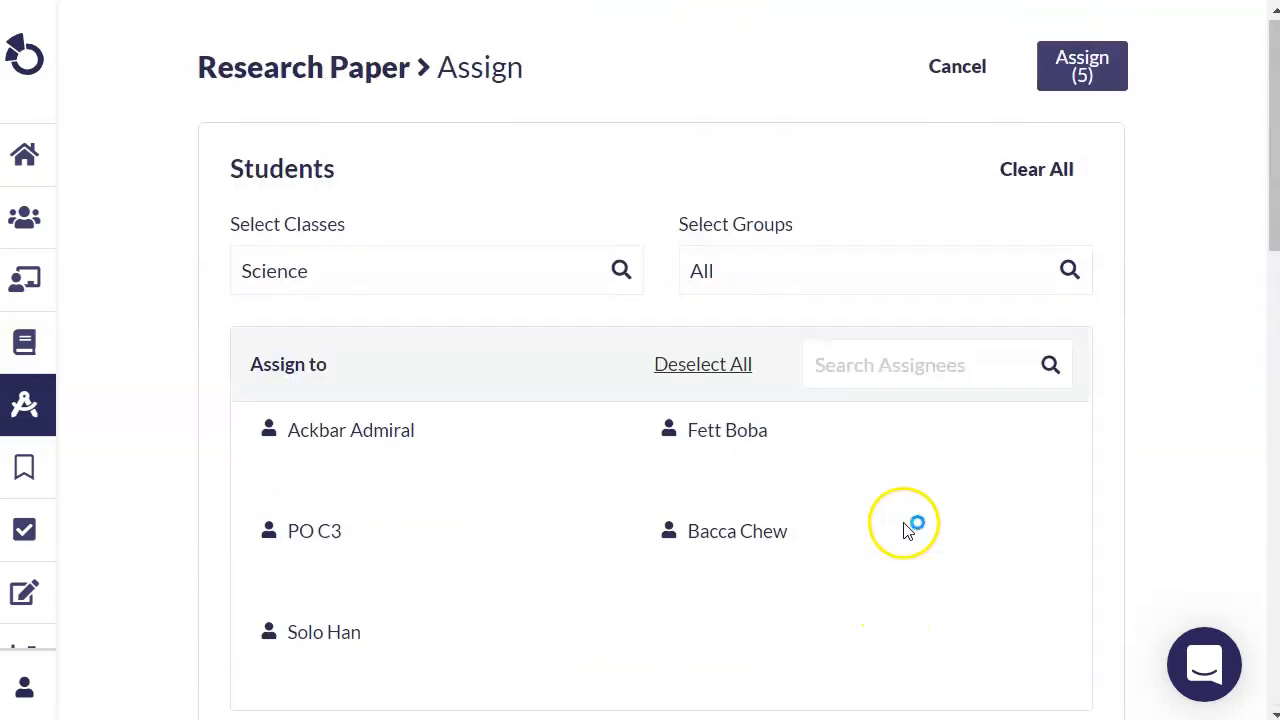
{"action": "left_click", "coordinate": [1064, 84]}
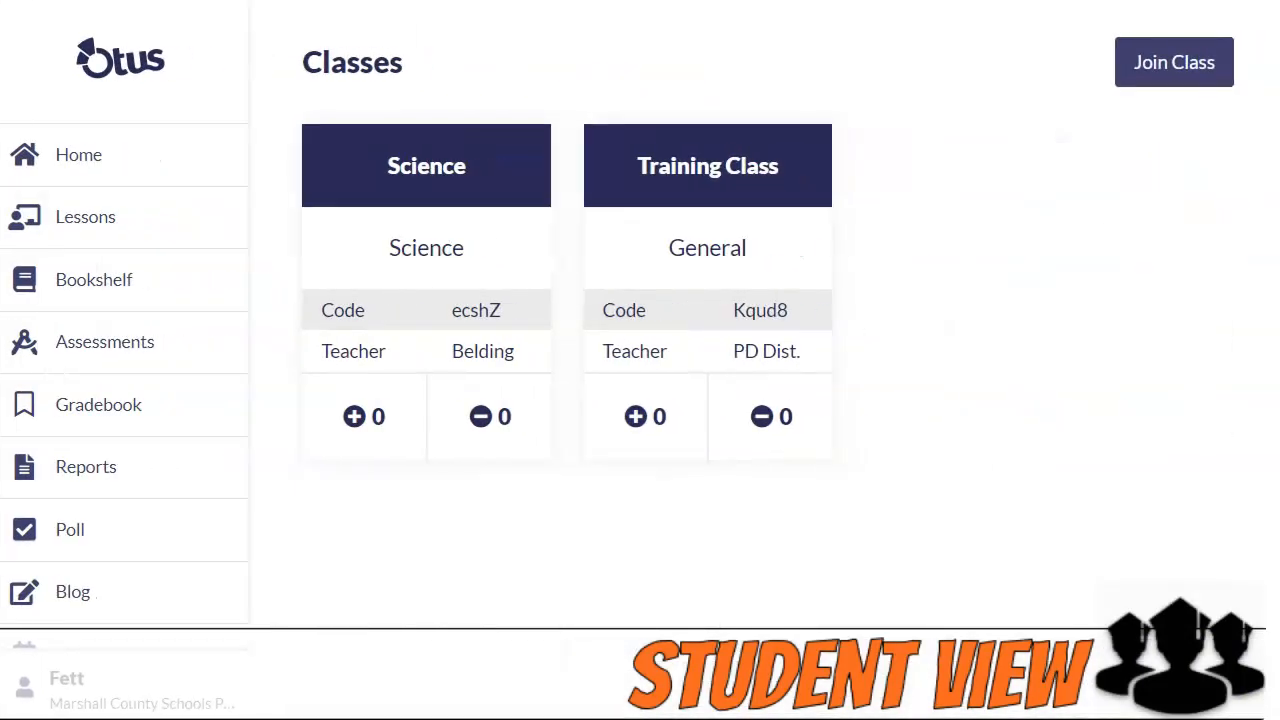
- In the student account, open the Research Paper assessment from the assessments list and start it
{"action": "left_click", "coordinate": [96, 344]}
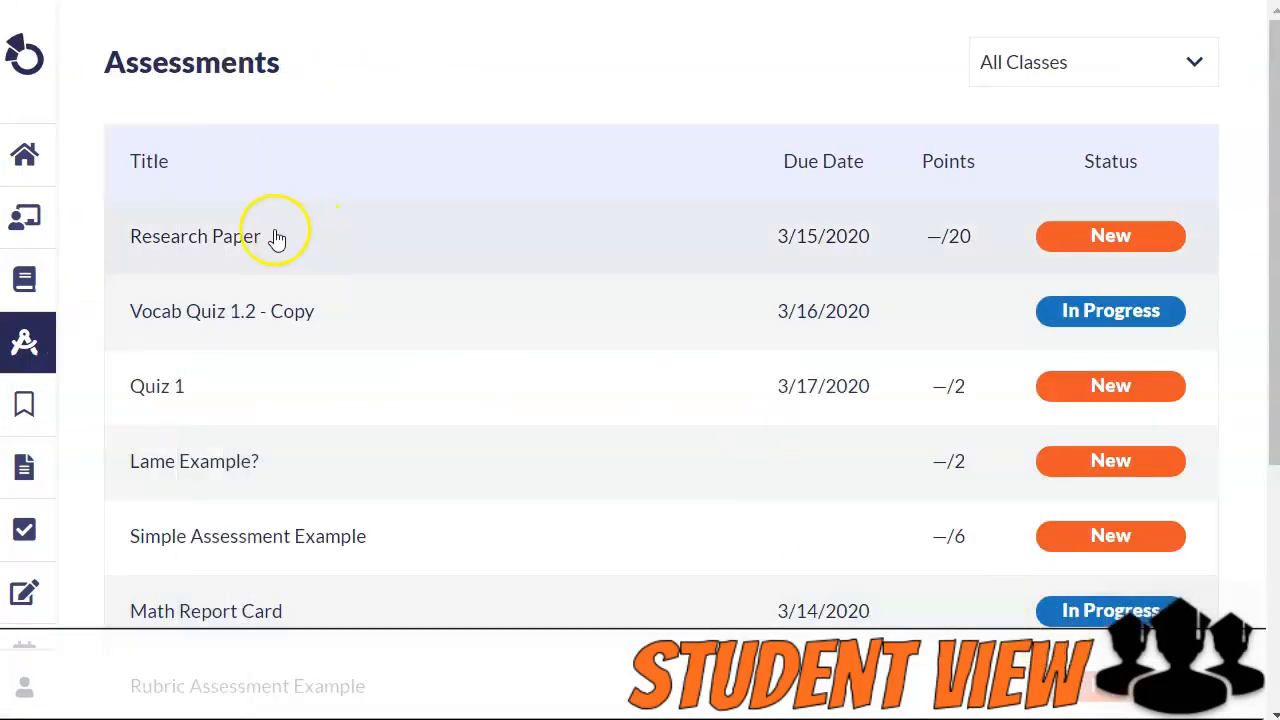
{"action": "left_click", "coordinate": [190, 240]}
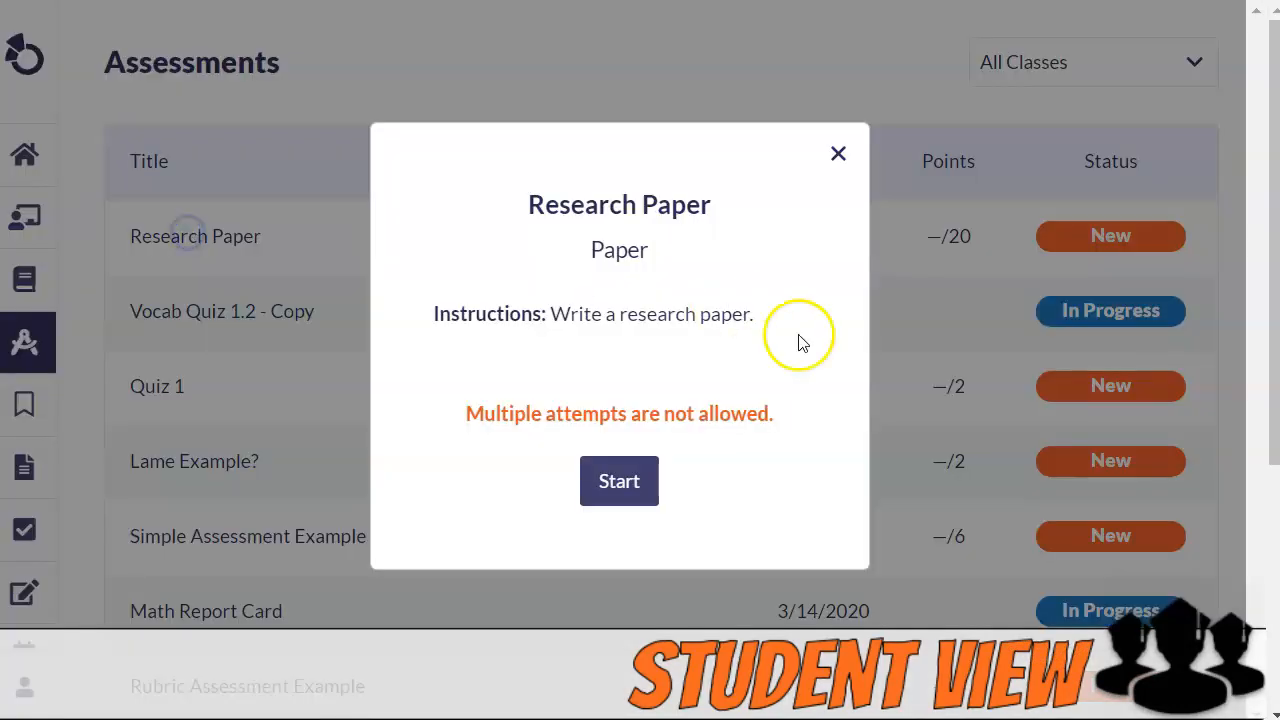
{"action": "left_click", "coordinate": [620, 482]}
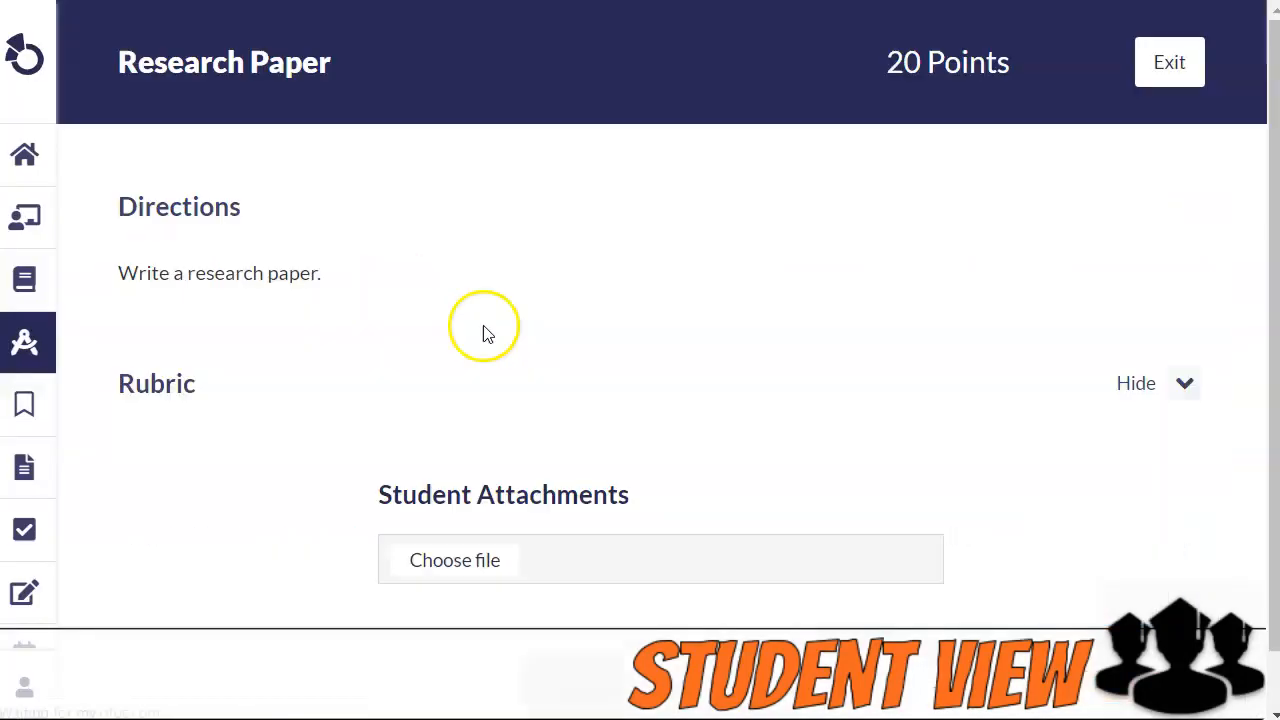
- Examine the rubric's descriptors and levels as the student sees them, and collapse the rubric
{"action": "scroll", "coordinate": [486, 314], "scroll_direction": "down", "scroll_amount": 3}
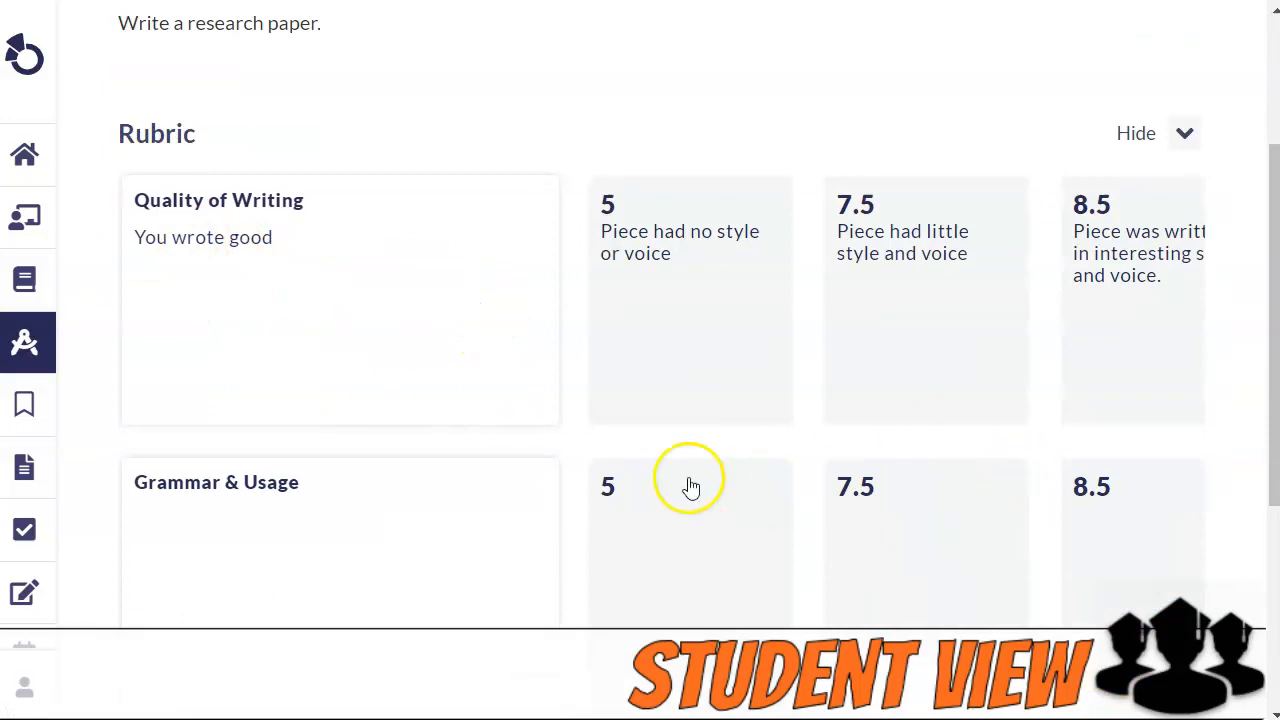
{"action": "scroll", "coordinate": [617, 568], "scroll_direction": "down", "scroll_amount": 1}
{"action": "scroll", "coordinate": [590, 564], "scroll_direction": "up", "scroll_amount": 1}
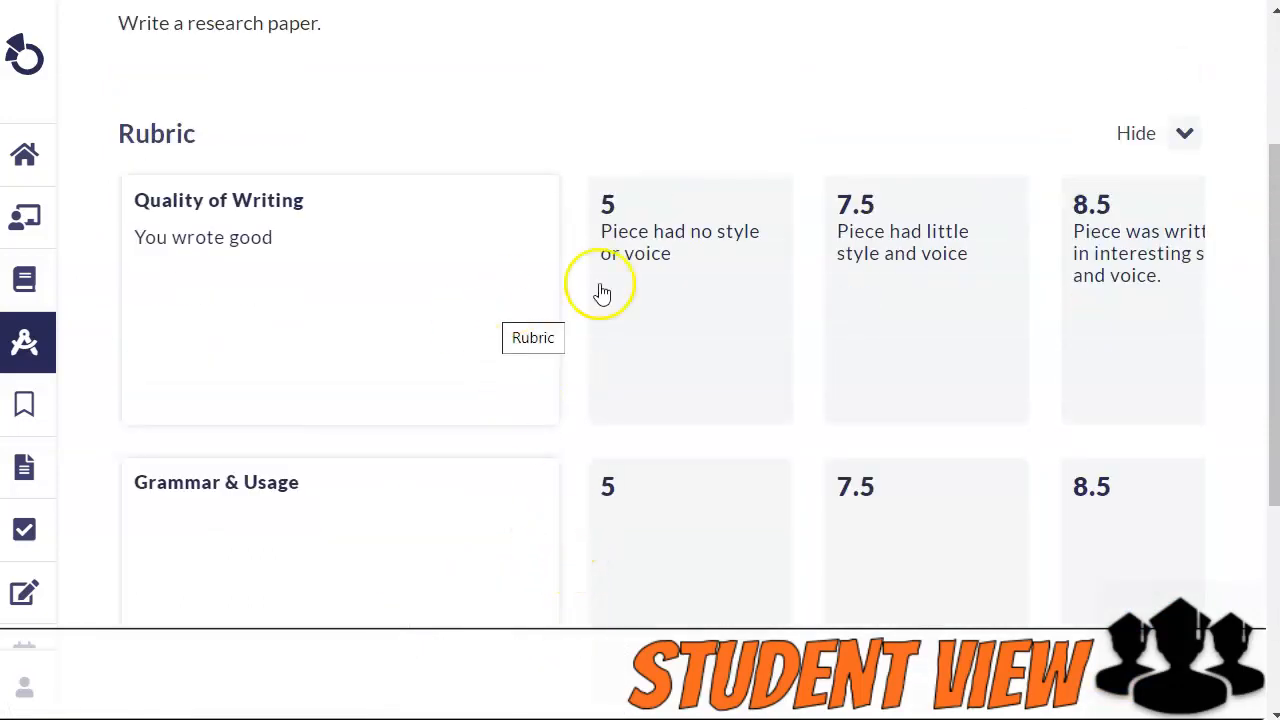
{"action": "scroll", "coordinate": [1040, 250], "scroll_direction": "down", "scroll_amount": 2}
{"action": "scroll", "coordinate": [1045, 245], "scroll_direction": "up", "scroll_amount": 2}
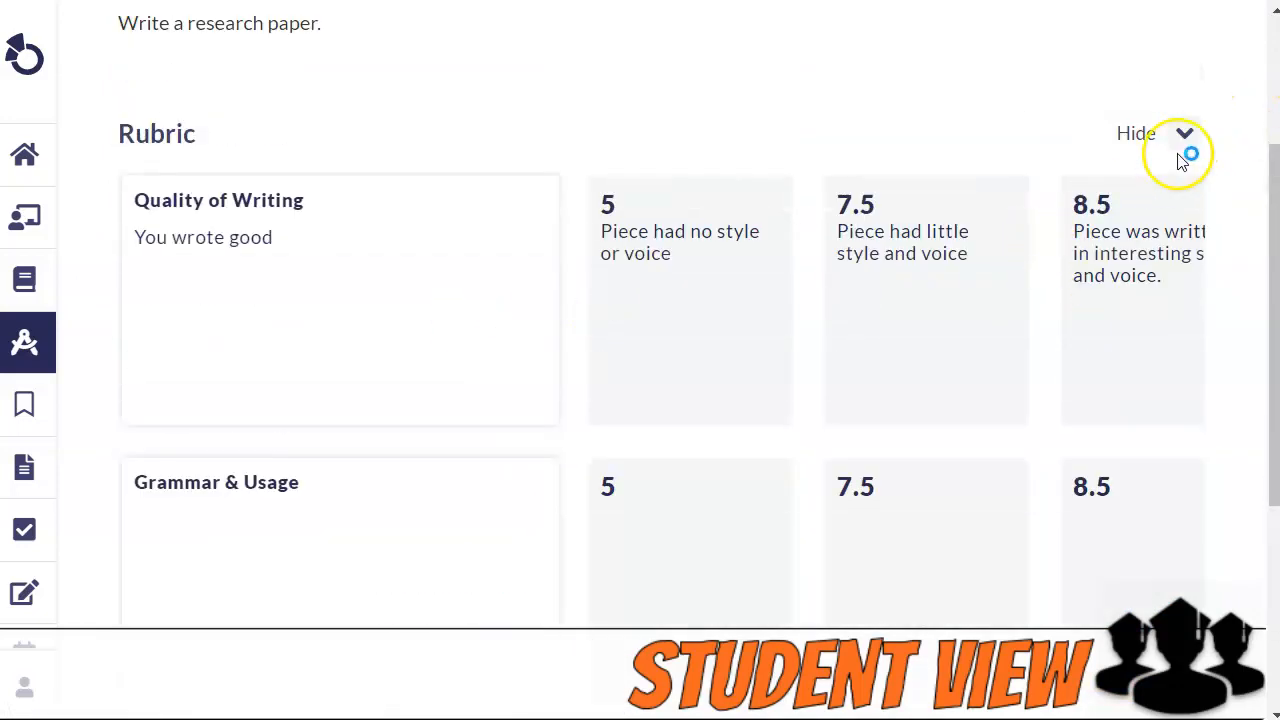
{"action": "left_click", "coordinate": [1184, 140]}
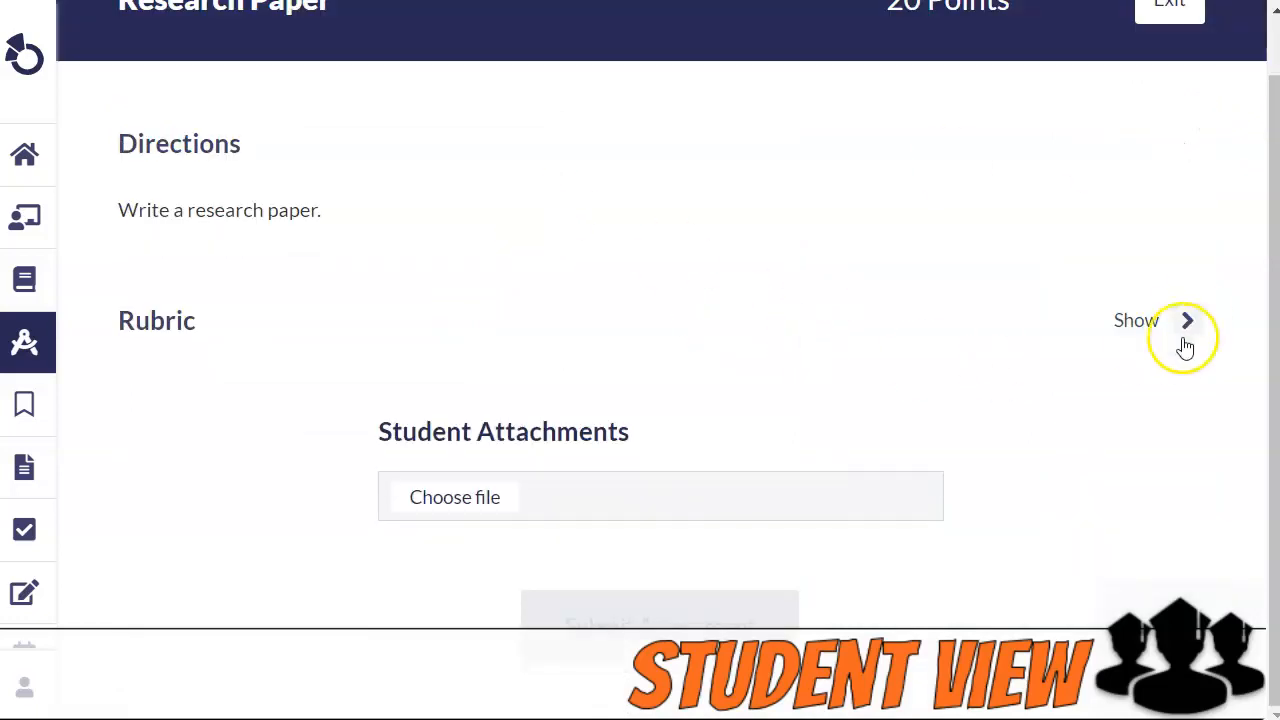
- Expand the rubric once more to view it, and collapse it again
{"action": "left_click", "coordinate": [1188, 320]}
{"action": "left_click", "coordinate": [1175, 136]}
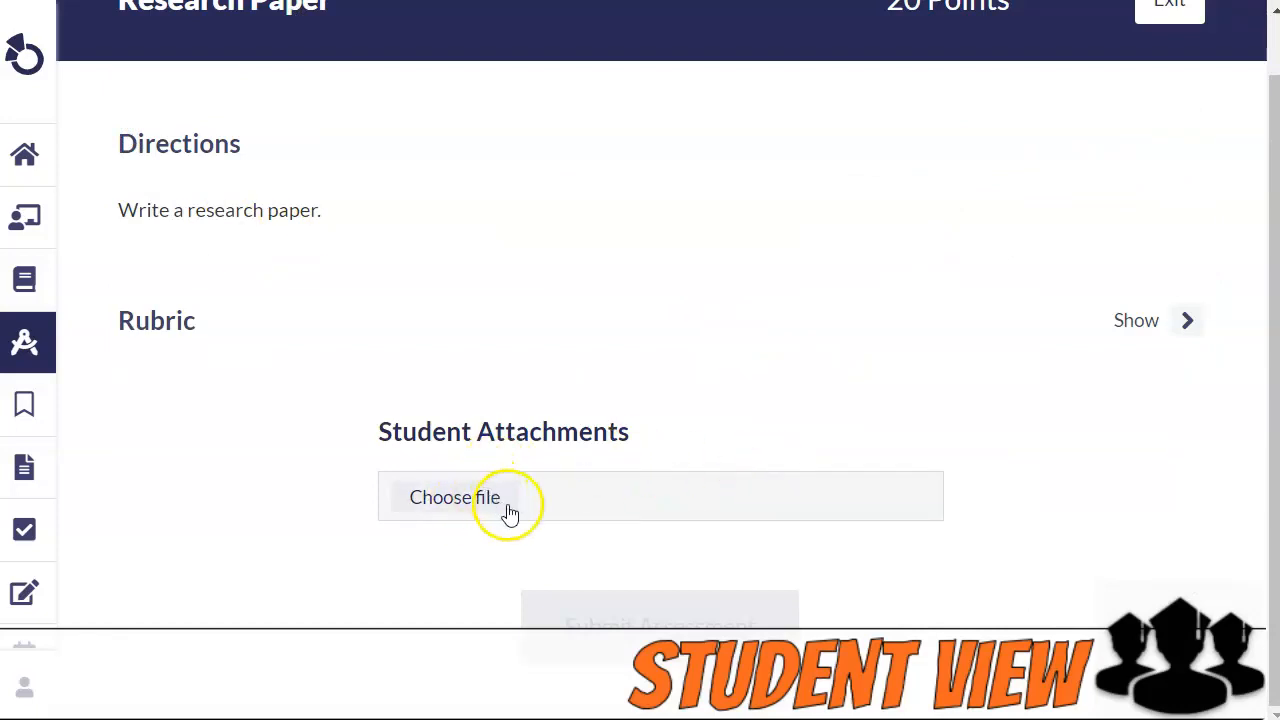
- Upload the file Otus Video Cover (3).png from the Downloads folder as the student attachment and save it
{"action": "left_click", "coordinate": [465, 500]}
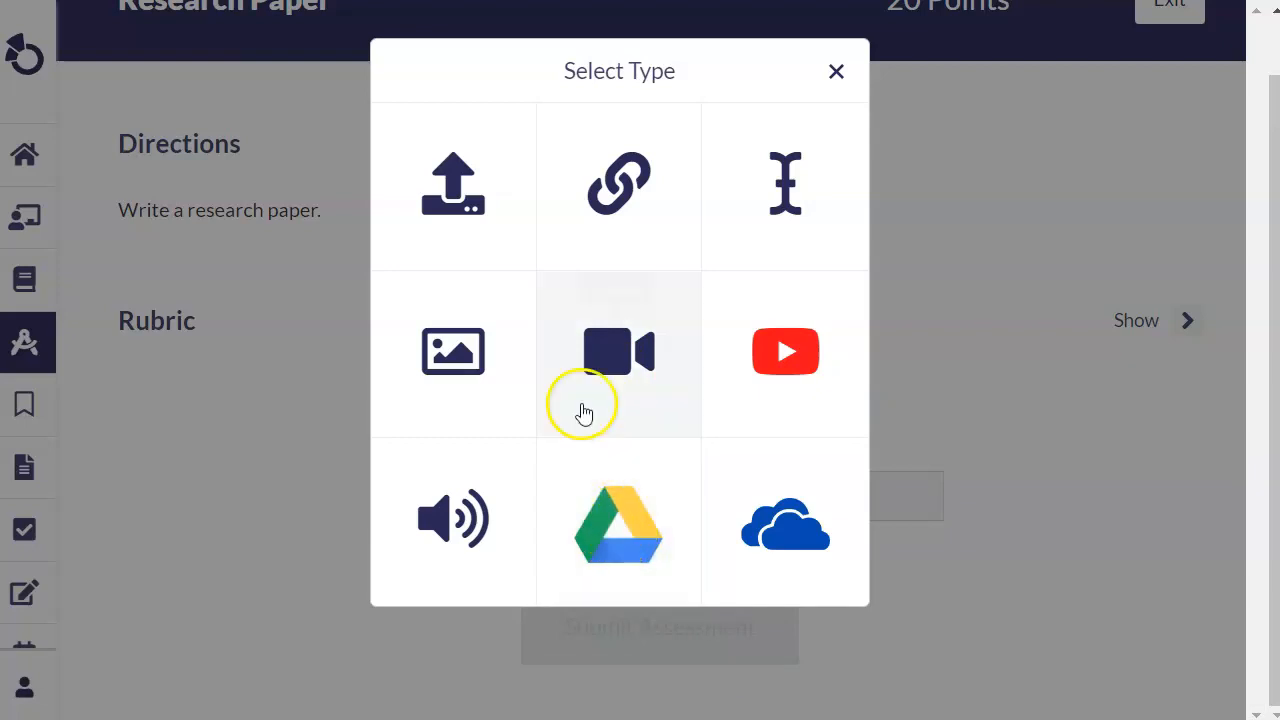
{"action": "left_click", "coordinate": [462, 213]}
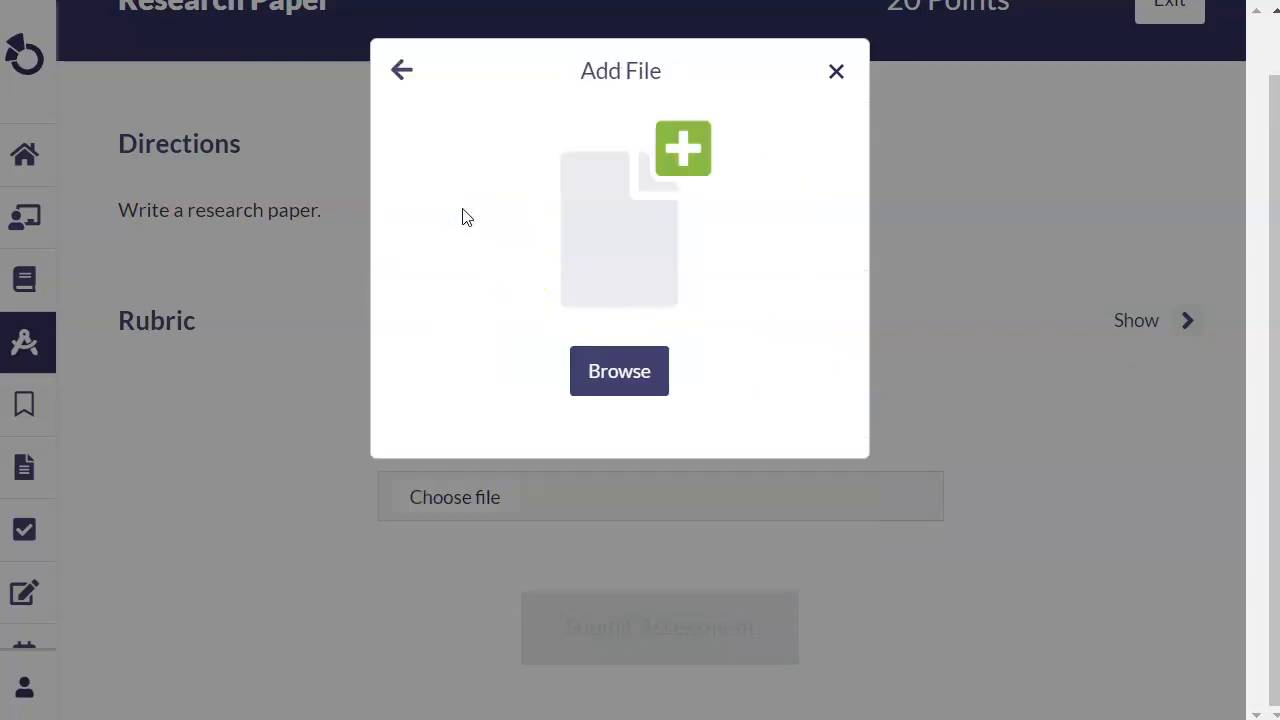
{"action": "left_click", "coordinate": [640, 371]}
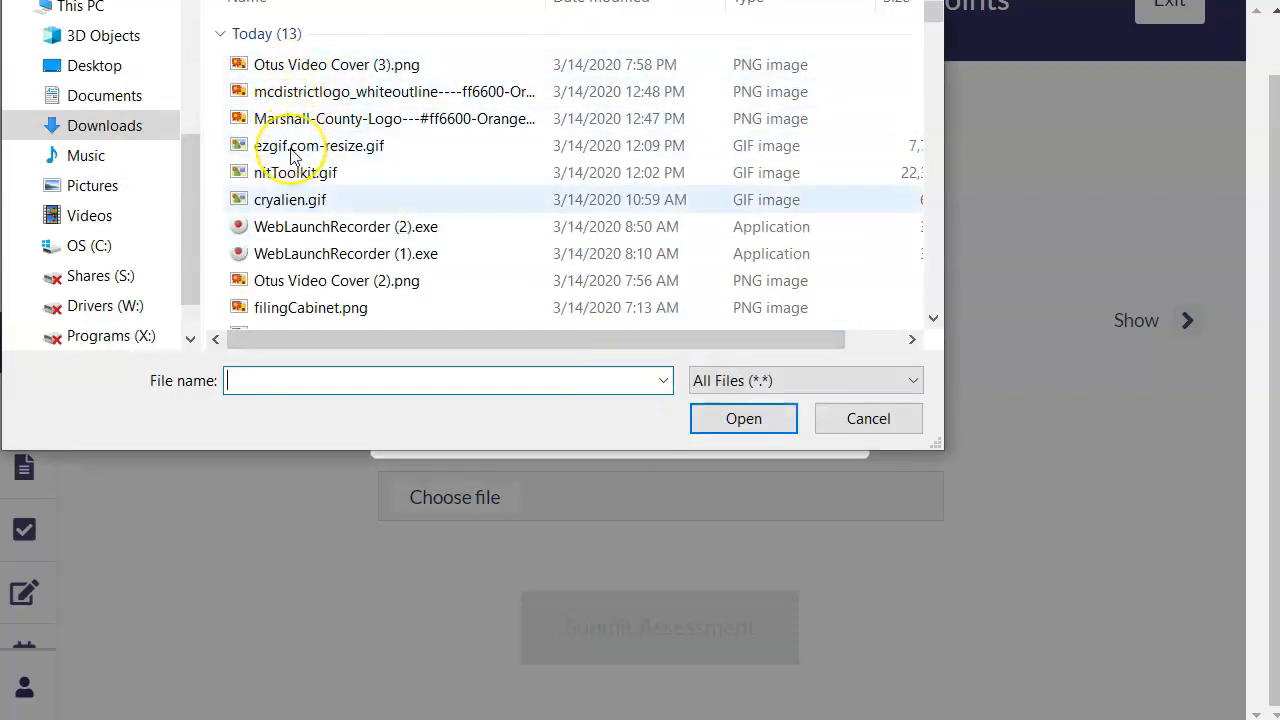
{"action": "left_click", "coordinate": [342, 62]}
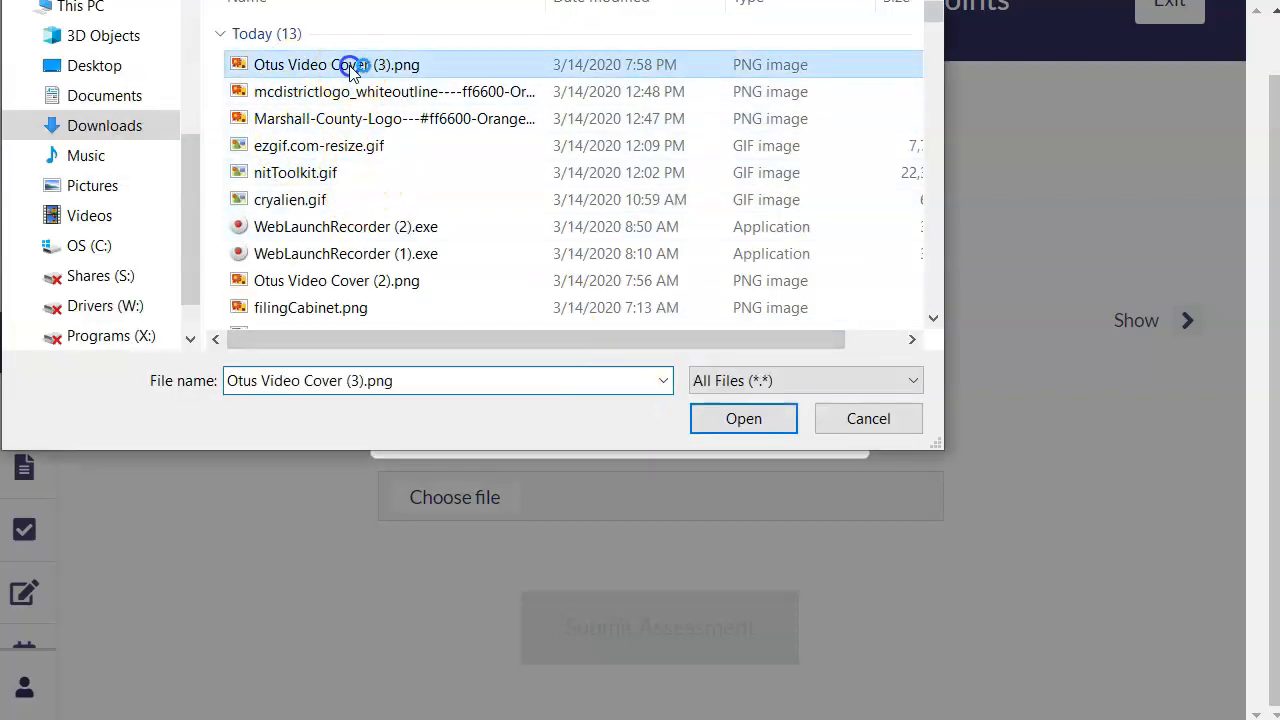
{"action": "left_click", "coordinate": [699, 406]}
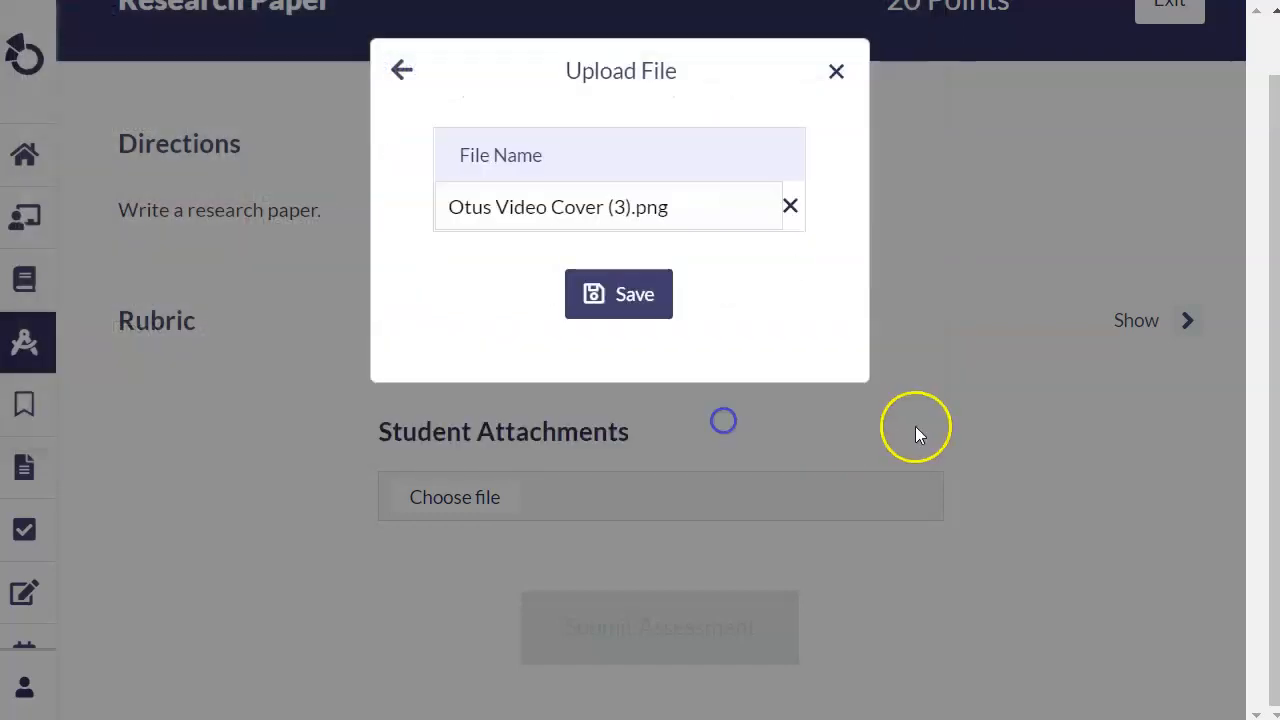
{"action": "left_click", "coordinate": [617, 313]}
- Submit the Research Paper assessment as the student and confirm the submission
{"action": "scroll", "coordinate": [780, 414], "scroll_direction": "down", "scroll_amount": 1}
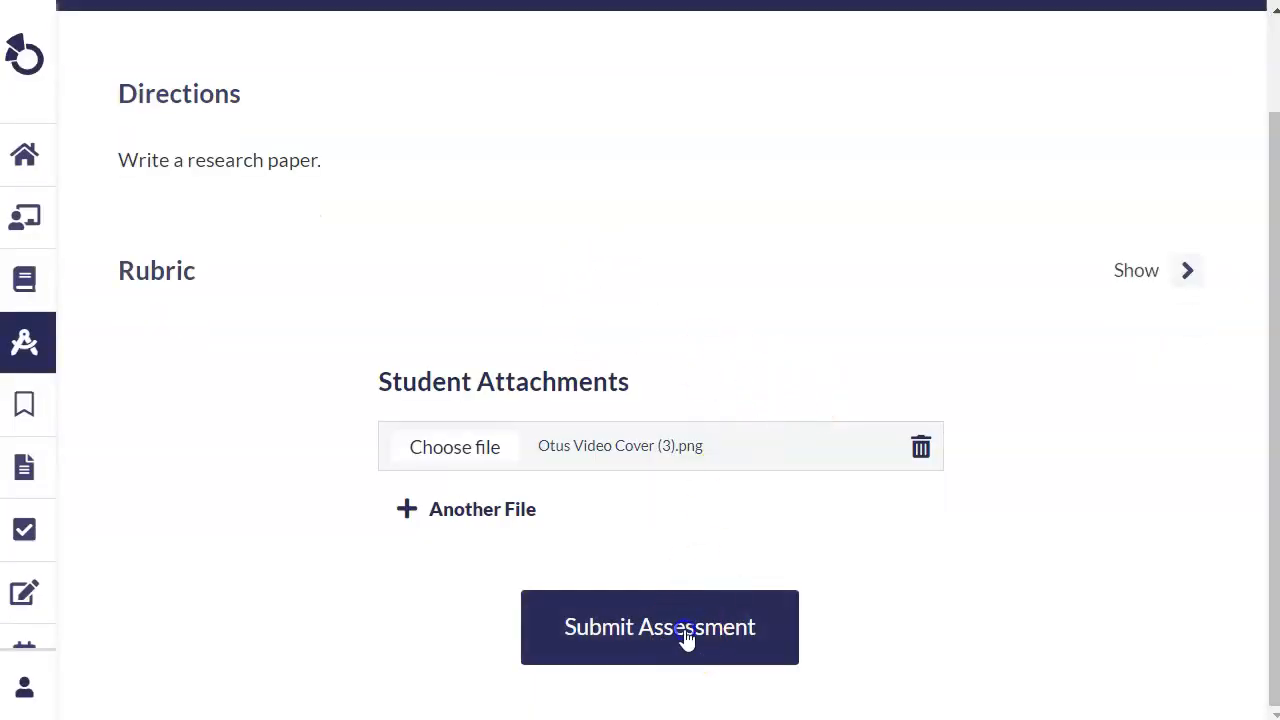
{"action": "left_click", "coordinate": [686, 638]}
{"action": "left_click", "coordinate": [546, 332]}
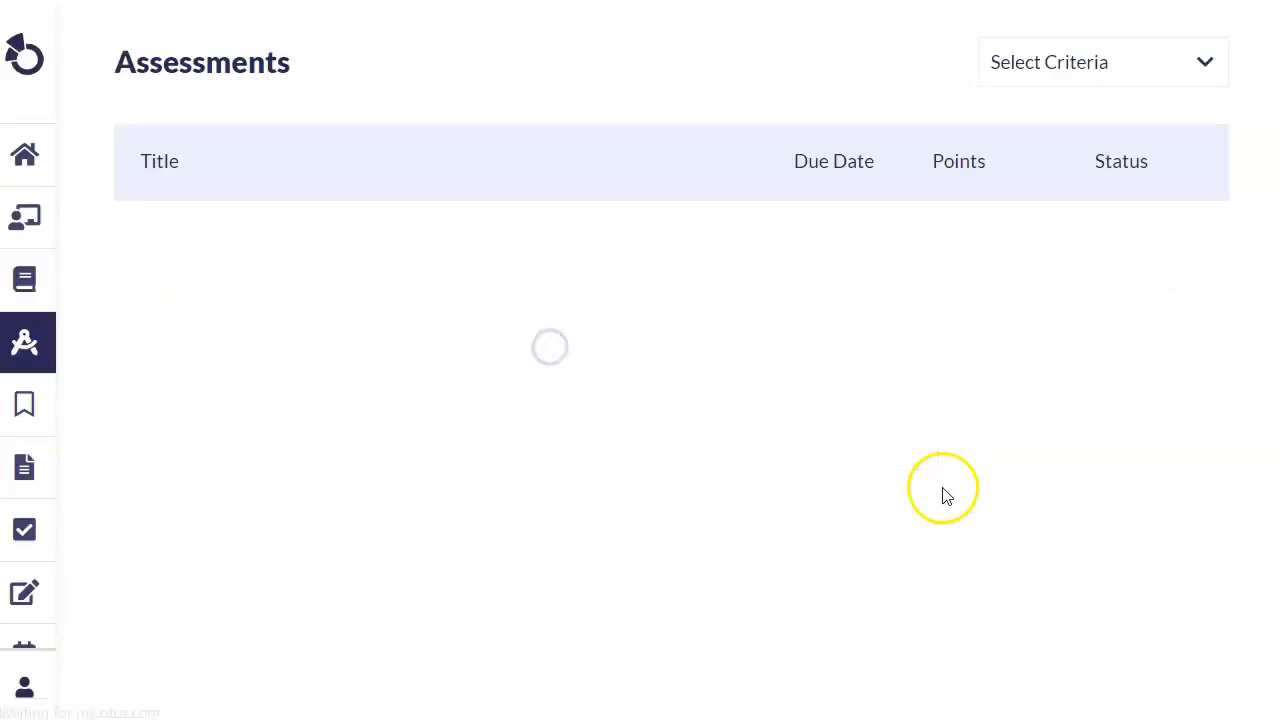